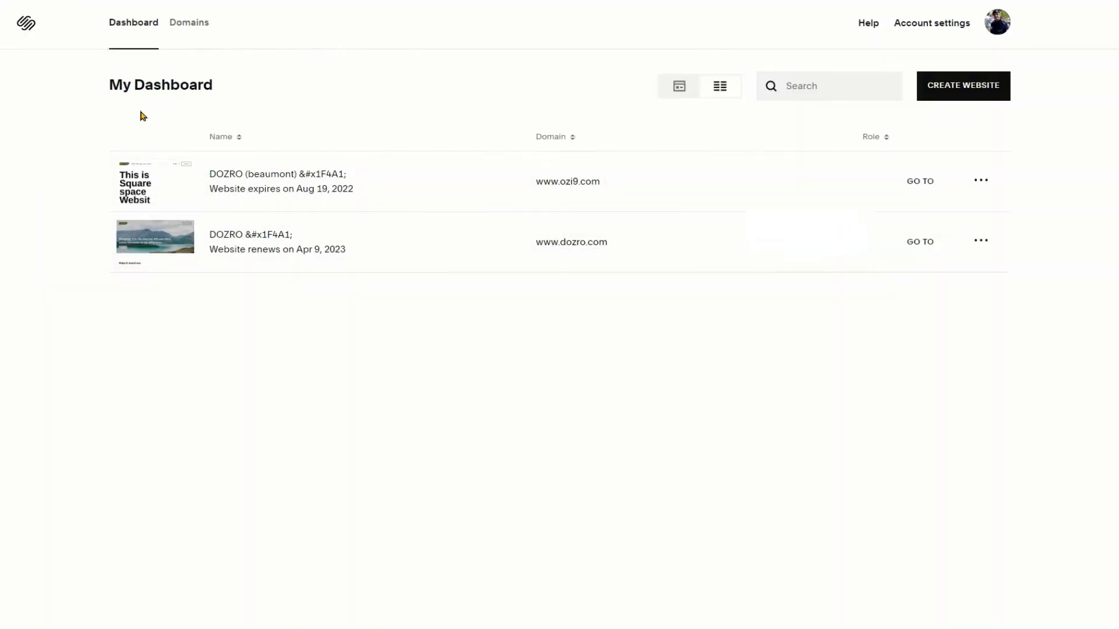
# Open the ozi9.com domain details via the site's Settings > Domains and scroll to DNS Settings
pyautogui.click(192, 27)
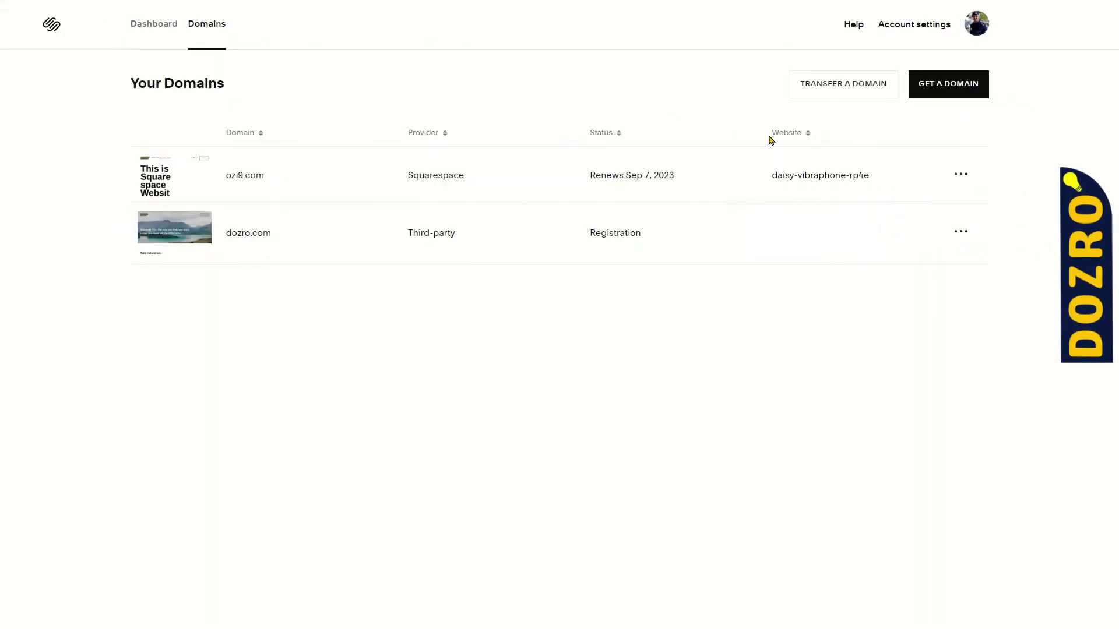
pyautogui.click(961, 175)
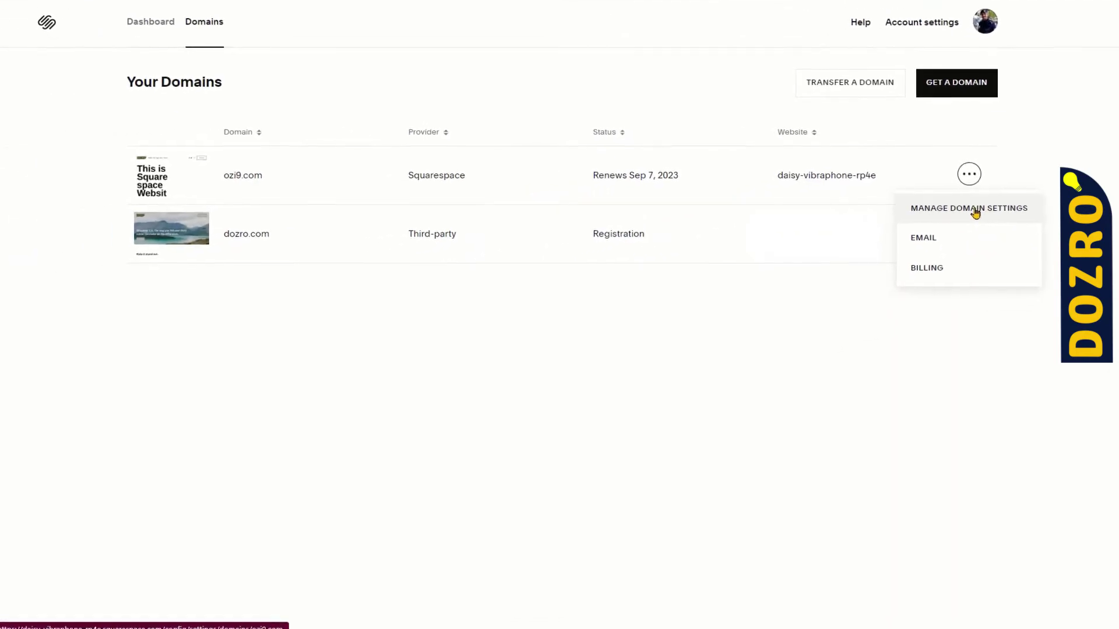
pyautogui.click(113, 24)
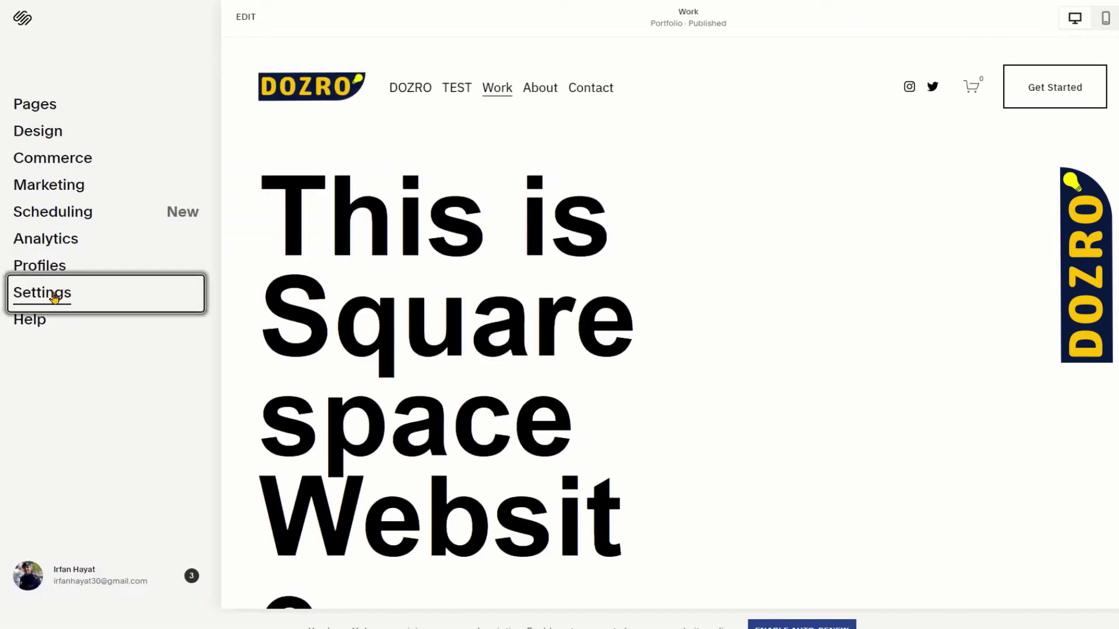
pyautogui.click(55, 298)
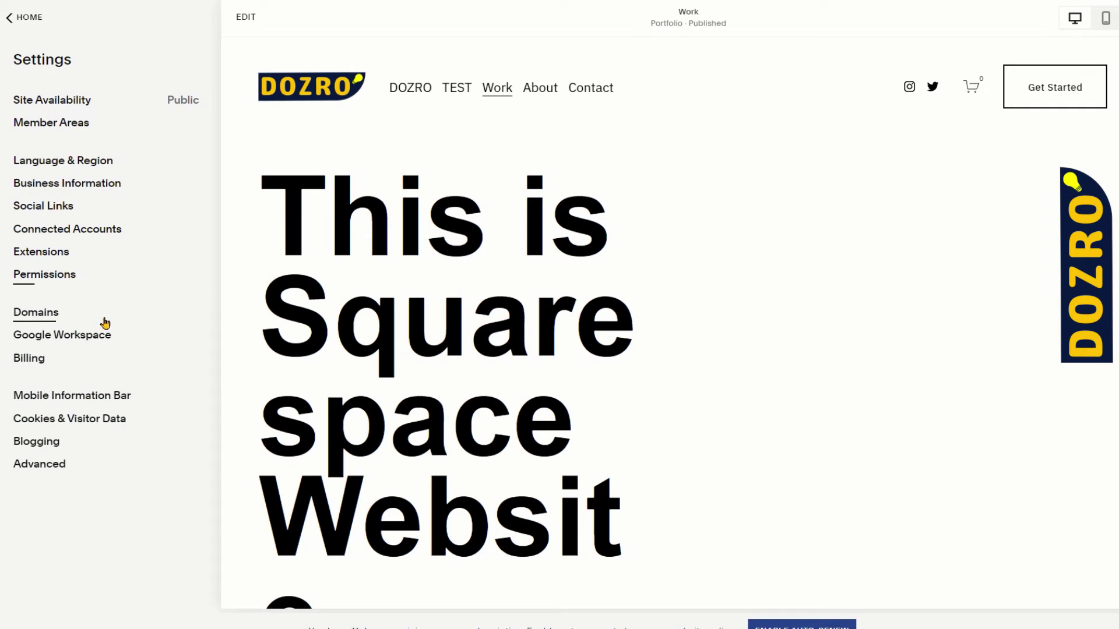
pyautogui.click(43, 315)
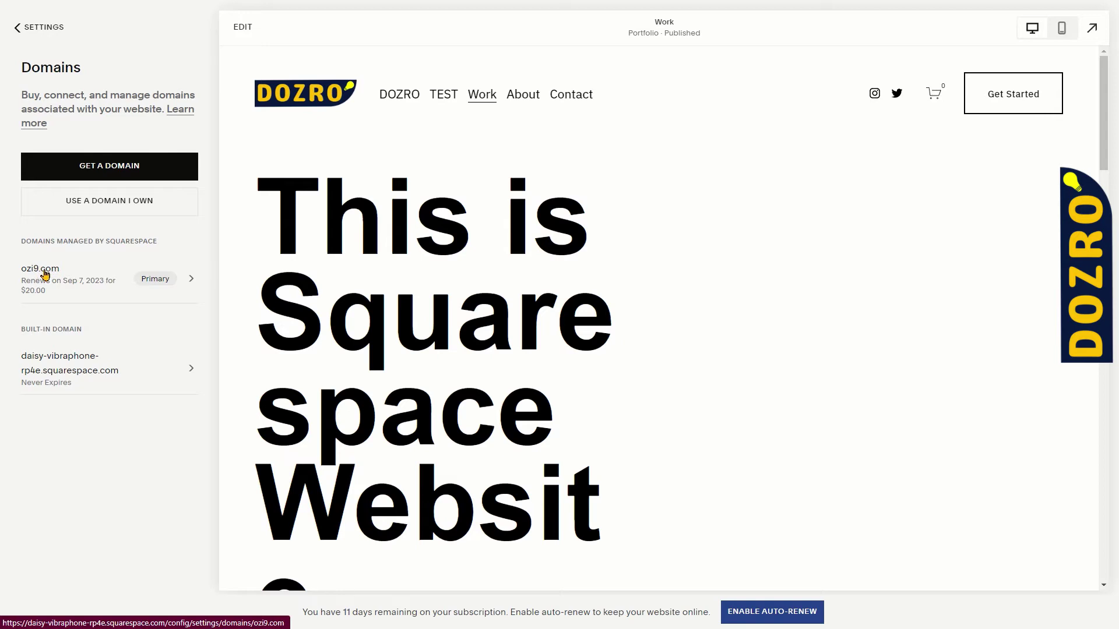
pyautogui.click(45, 274)
pyautogui.scroll(-1, 110, 291)
pyautogui.scroll(-2, 112, 274)
# Open the ozi9.com DNS settings and select ASPMX.L.GOOGLE.COM in Google's MX records table to copy it
pyautogui.click(89, 315)
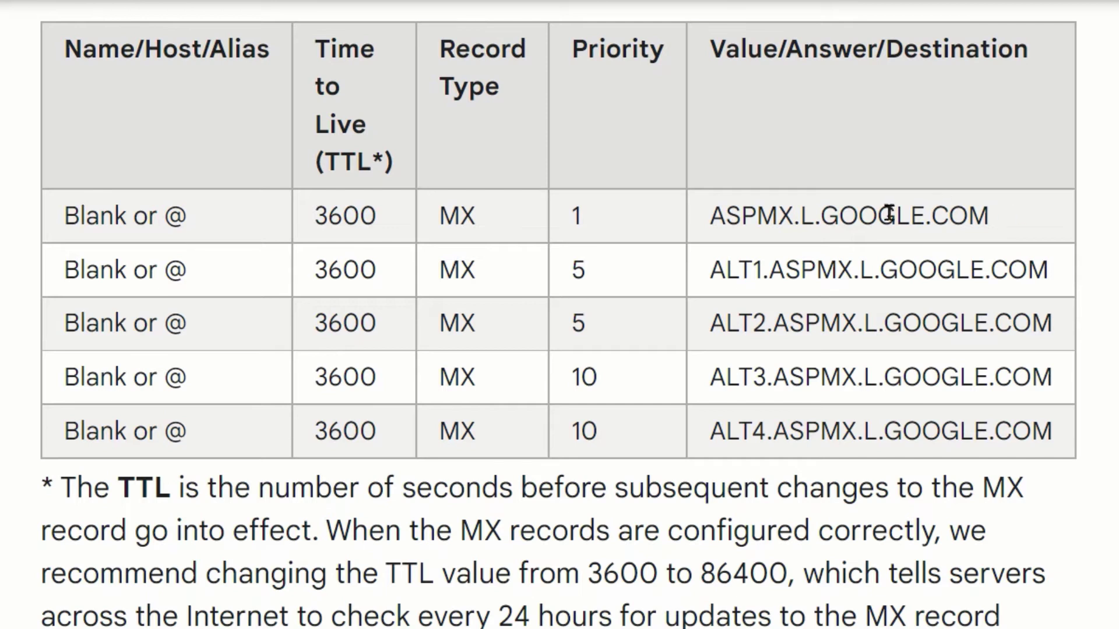
pyautogui.moveTo(69, 48); pyautogui.dragTo(1065, 427)
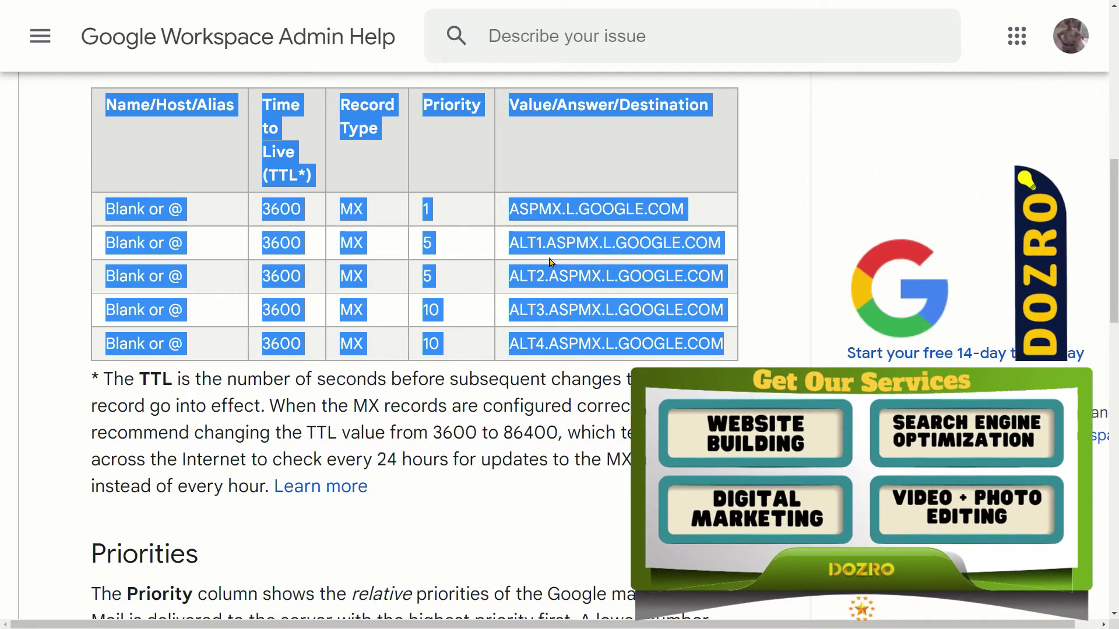
pyautogui.click(521, 206)
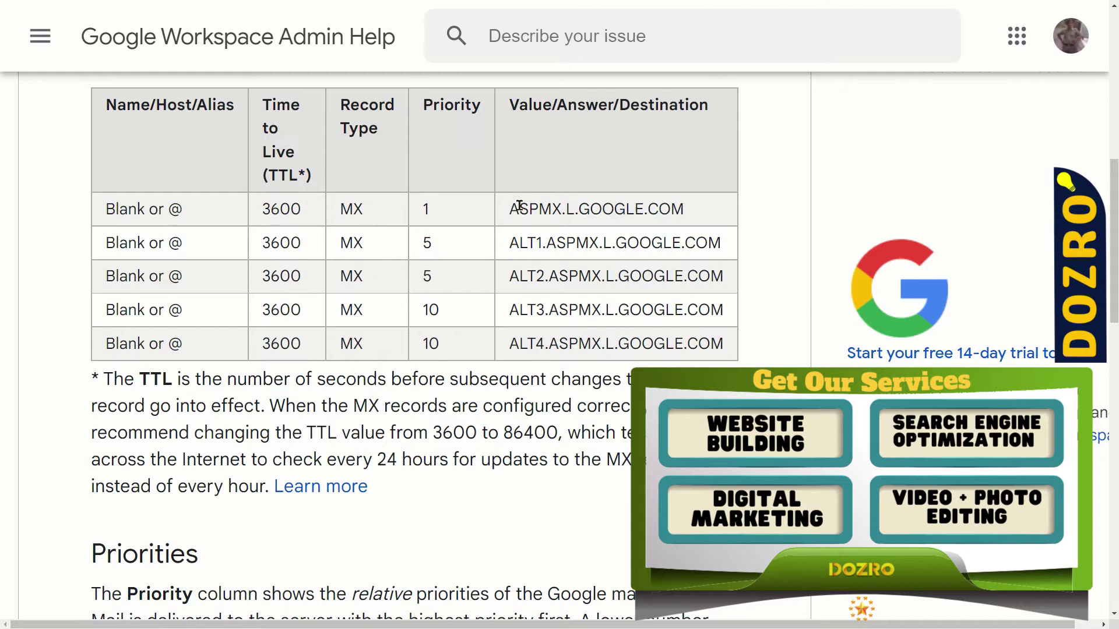
pyautogui.moveTo(508, 208); pyautogui.dragTo(702, 217)
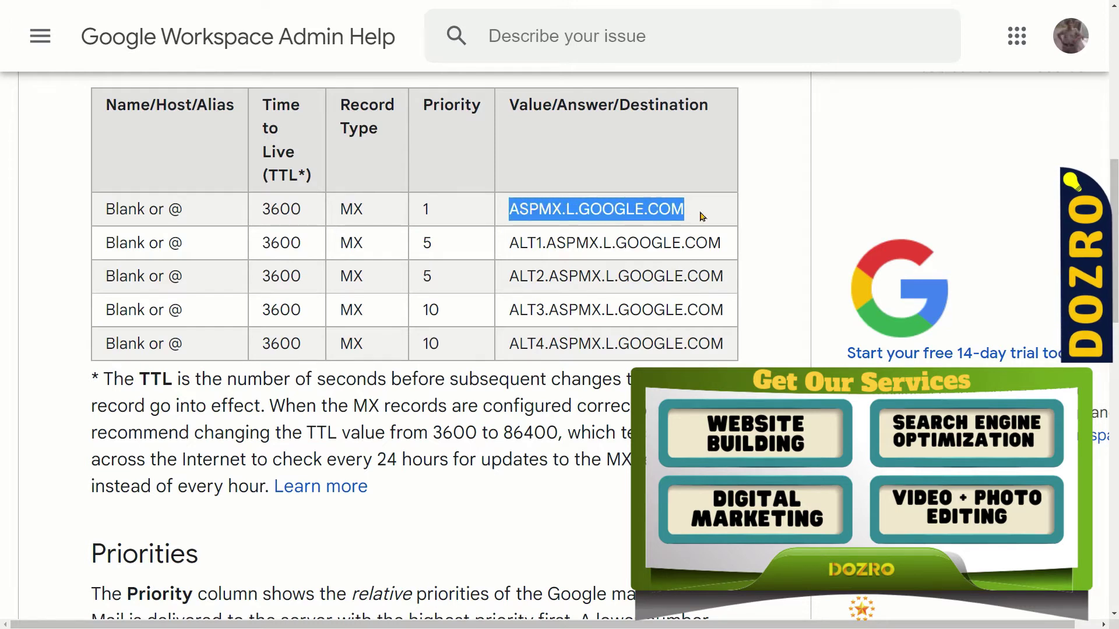
pyautogui.rightClick(596, 207)
# Copy ASPMX.L.GOOGLE.COM and paste it into a new custom record's Data field
pyautogui.click(618, 217)
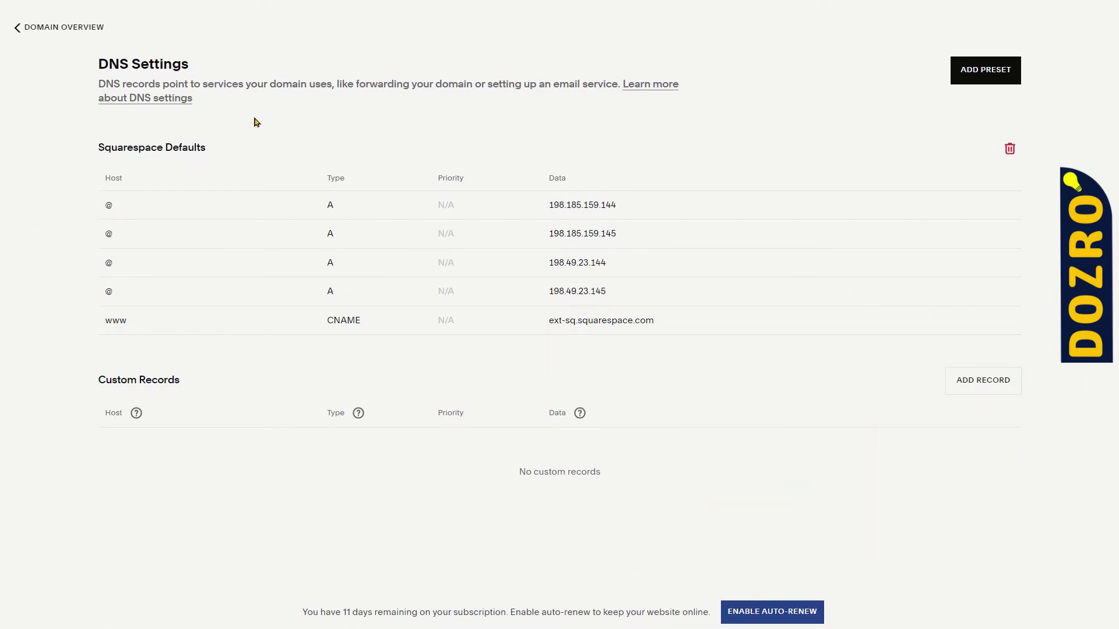
pyautogui.click(976, 388)
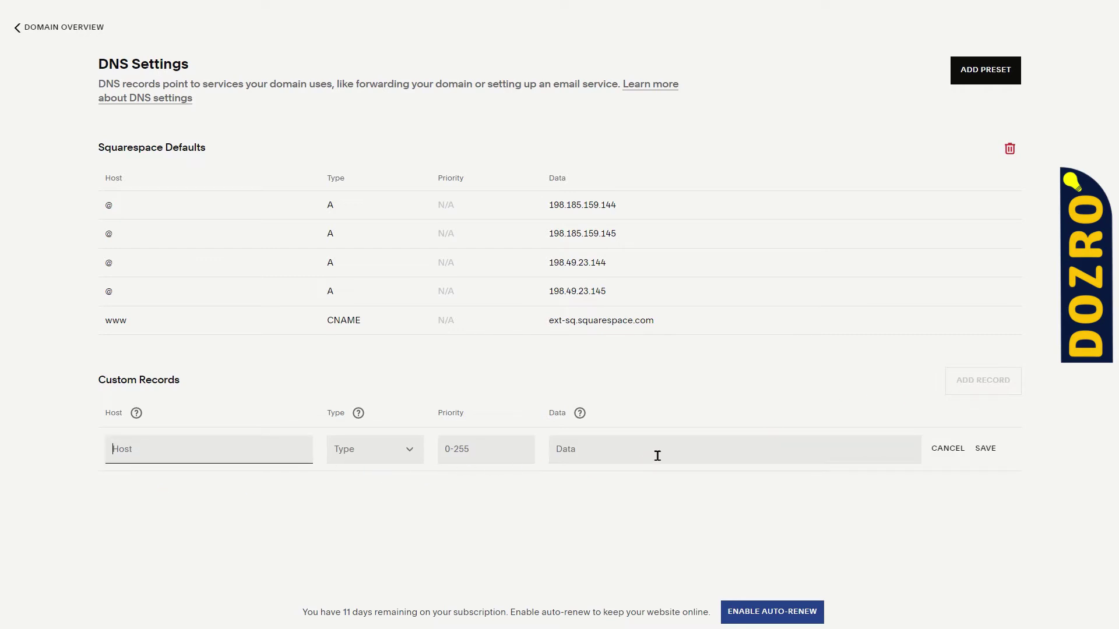
pyautogui.click(594, 451)
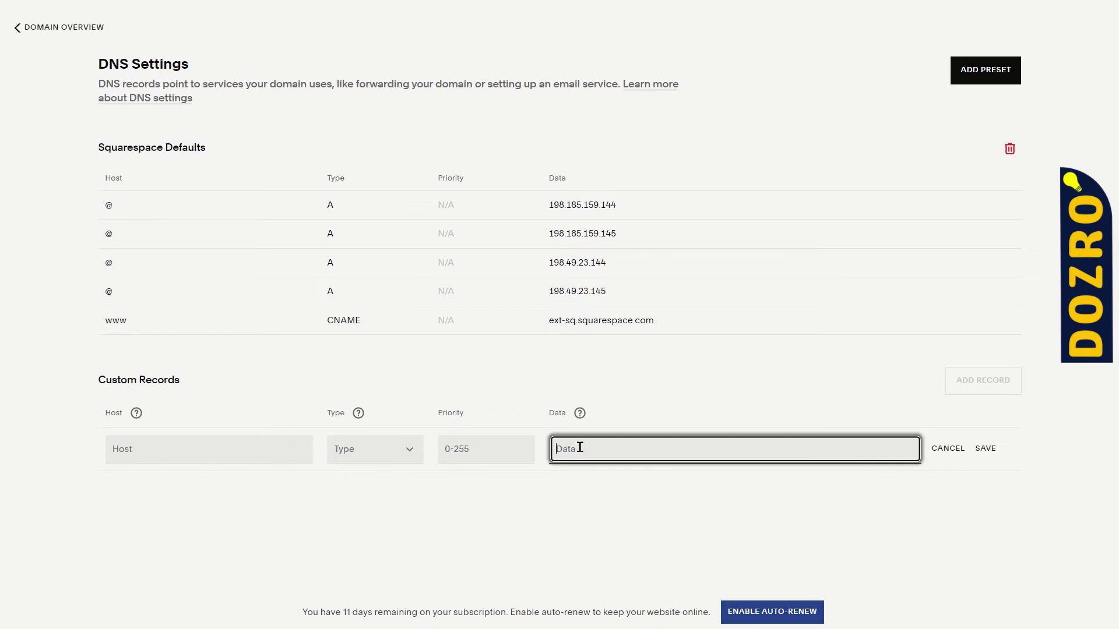
pyautogui.rightClick(580, 448)
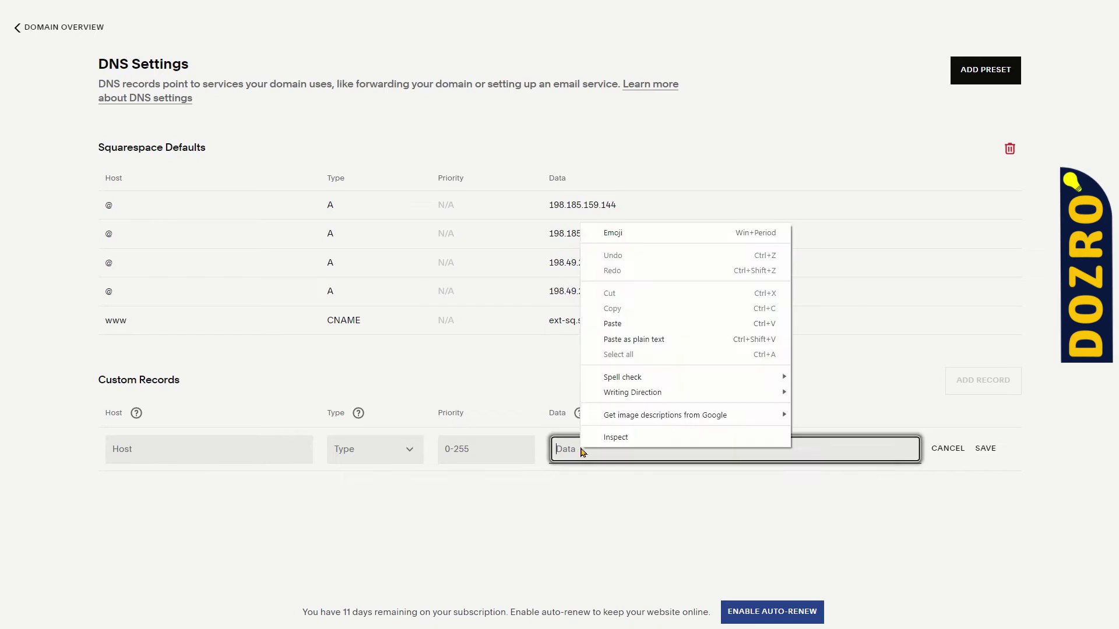
pyautogui.click(638, 340)
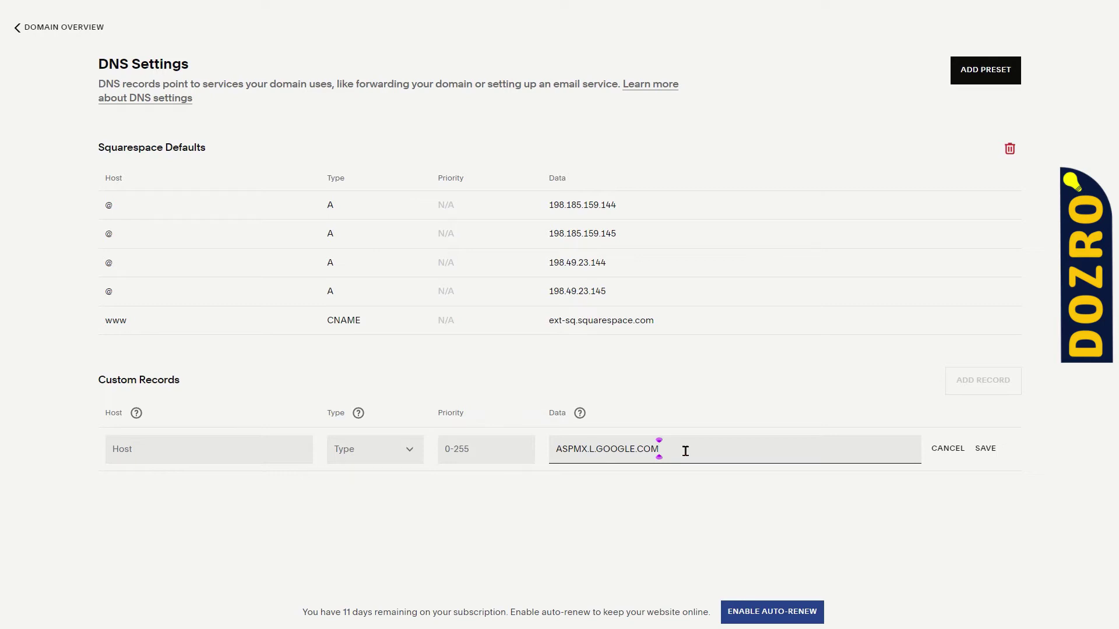
# Set the record's host to @, type MX, priority 1, and save it
pyautogui.click(163, 449)
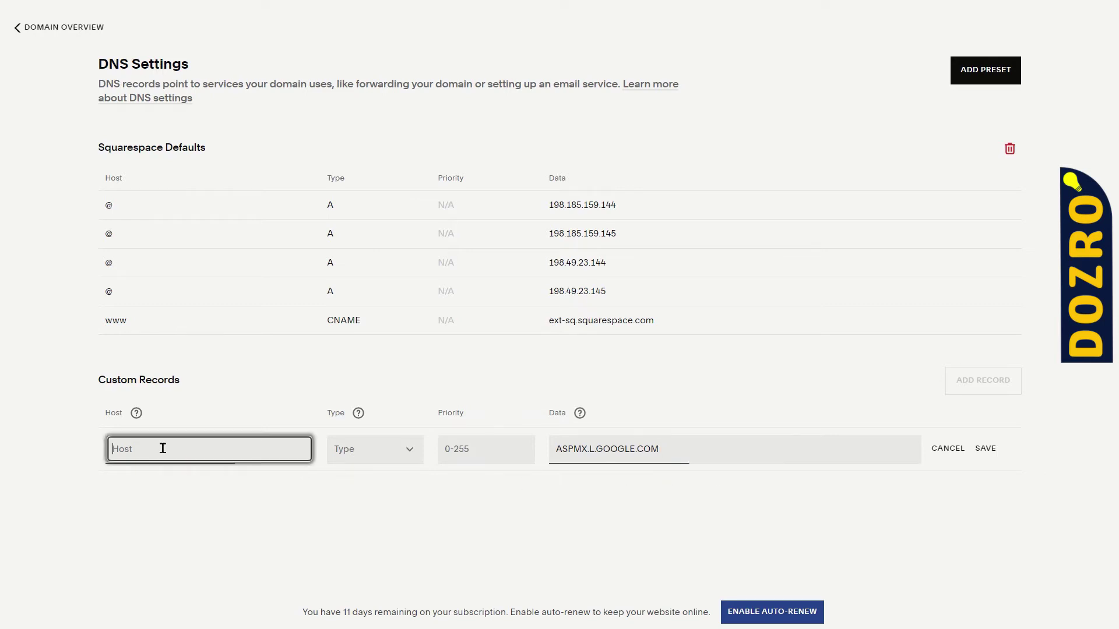
pyautogui.write('@')
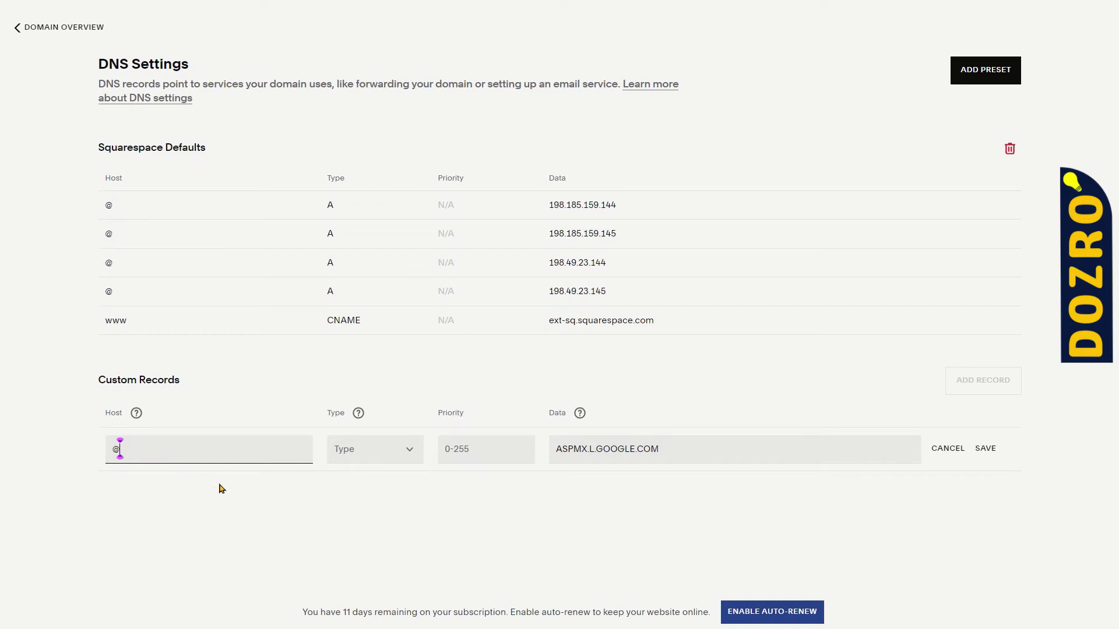
pyautogui.click(392, 453)
pyautogui.click(409, 457)
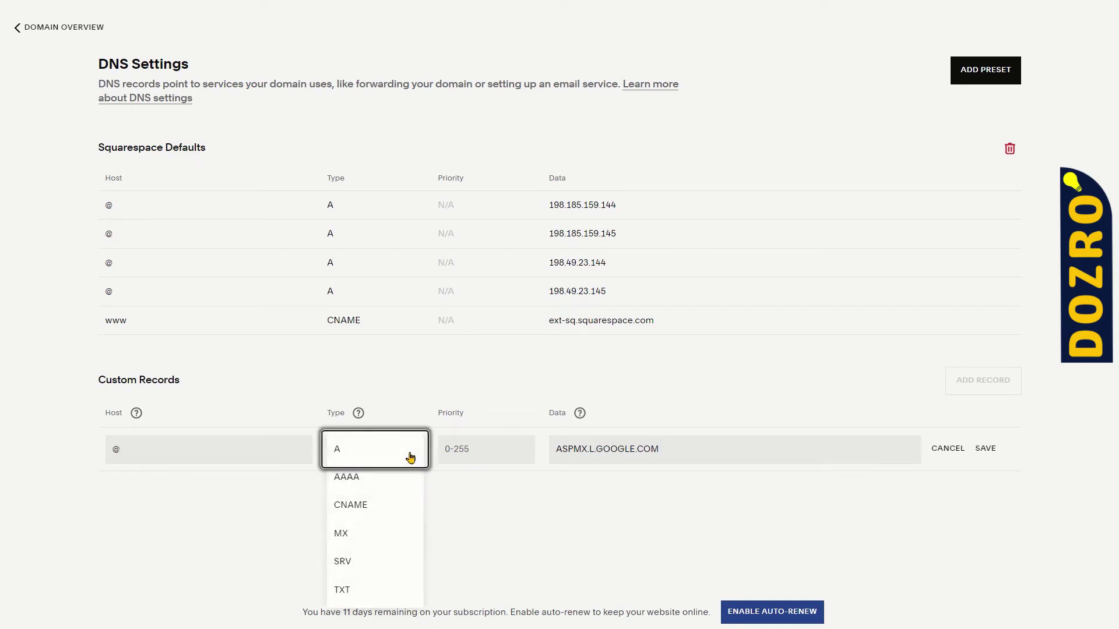
pyautogui.click(355, 539)
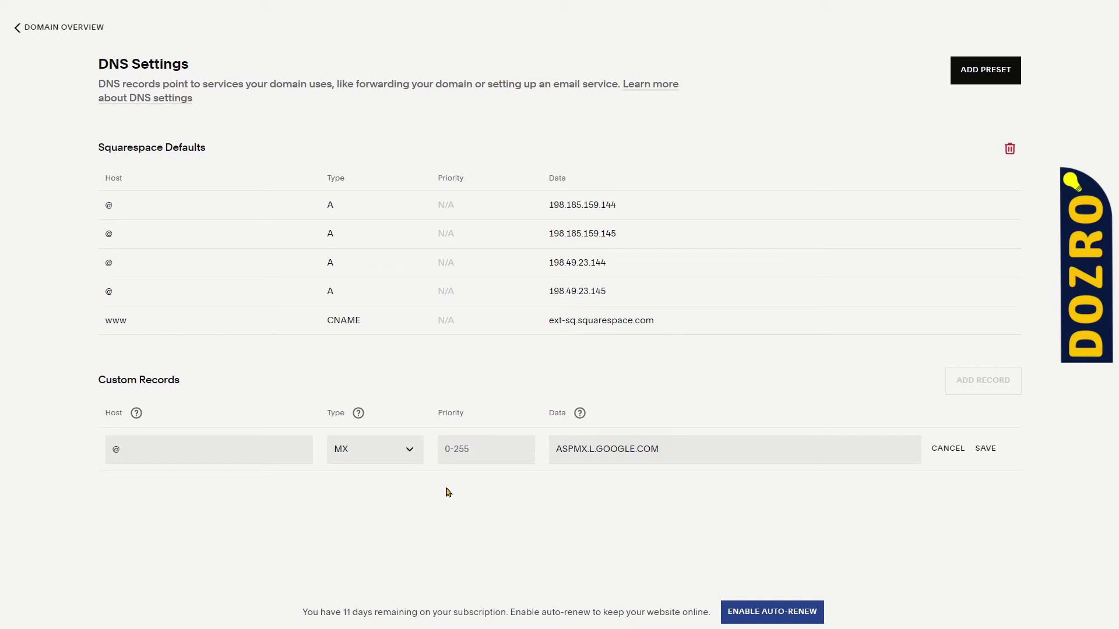
pyautogui.click(475, 449)
pyautogui.click(524, 447)
pyautogui.click(989, 452)
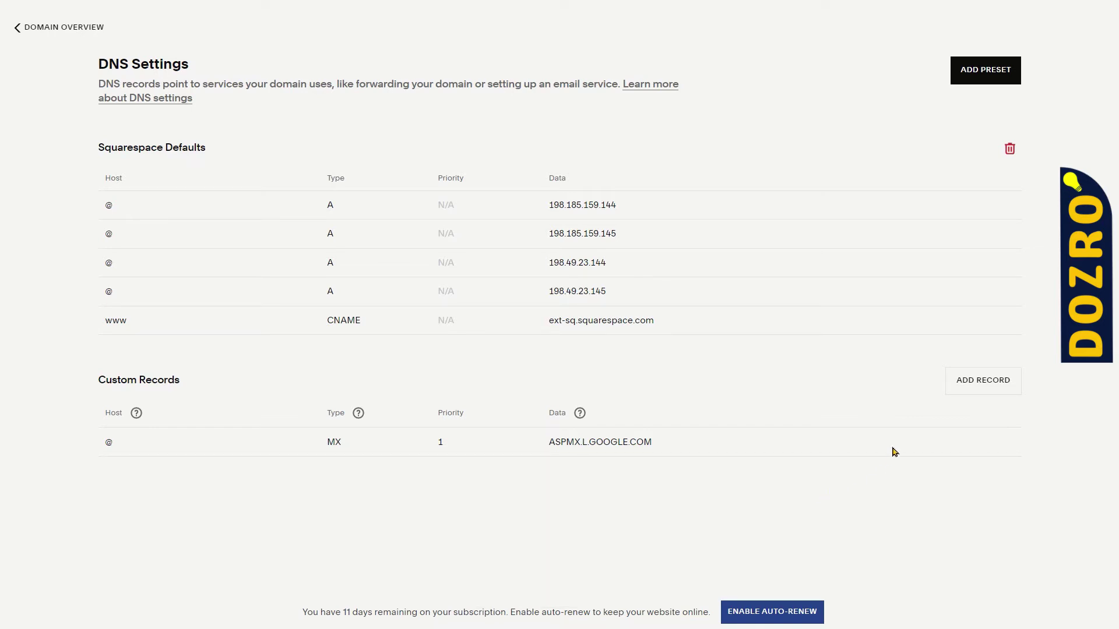
# Add and save an MX record for host @ with priority 5 pointing to ALT1.ASPMX.L.GOOGLE.COM
pyautogui.click(983, 383)
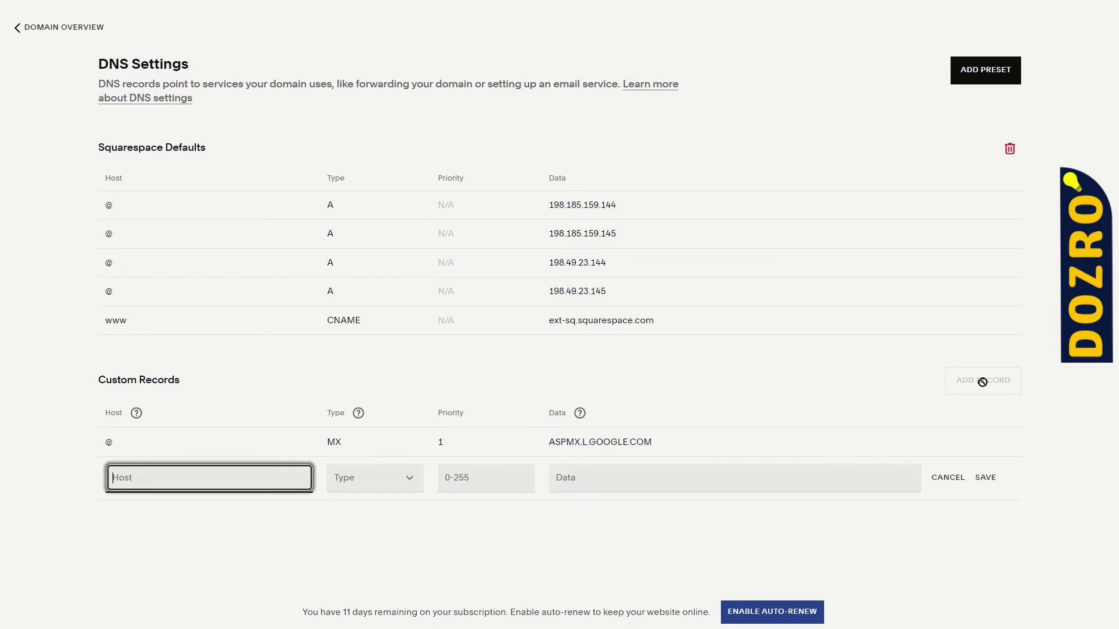
pyautogui.click(704, 518)
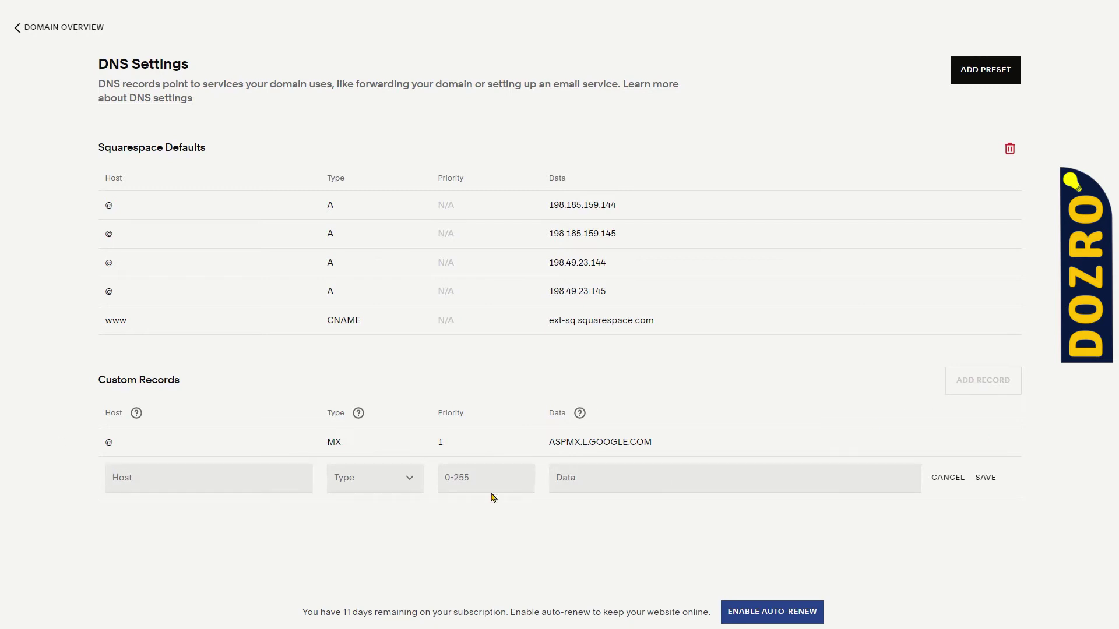
pyautogui.click(595, 478)
pyautogui.rightClick(592, 477)
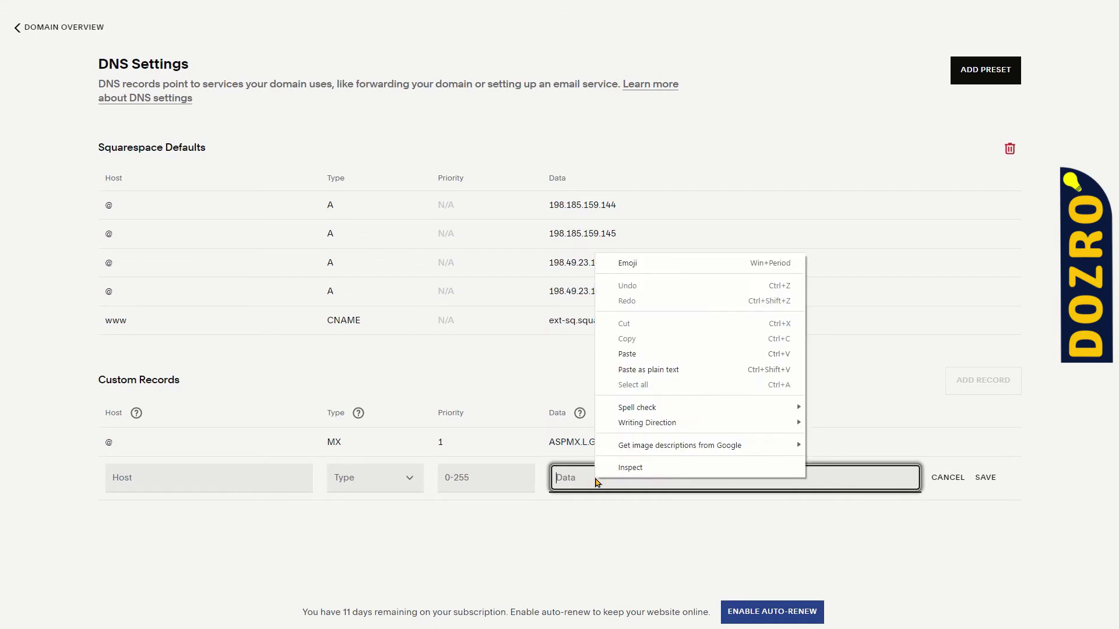
pyautogui.click(658, 372)
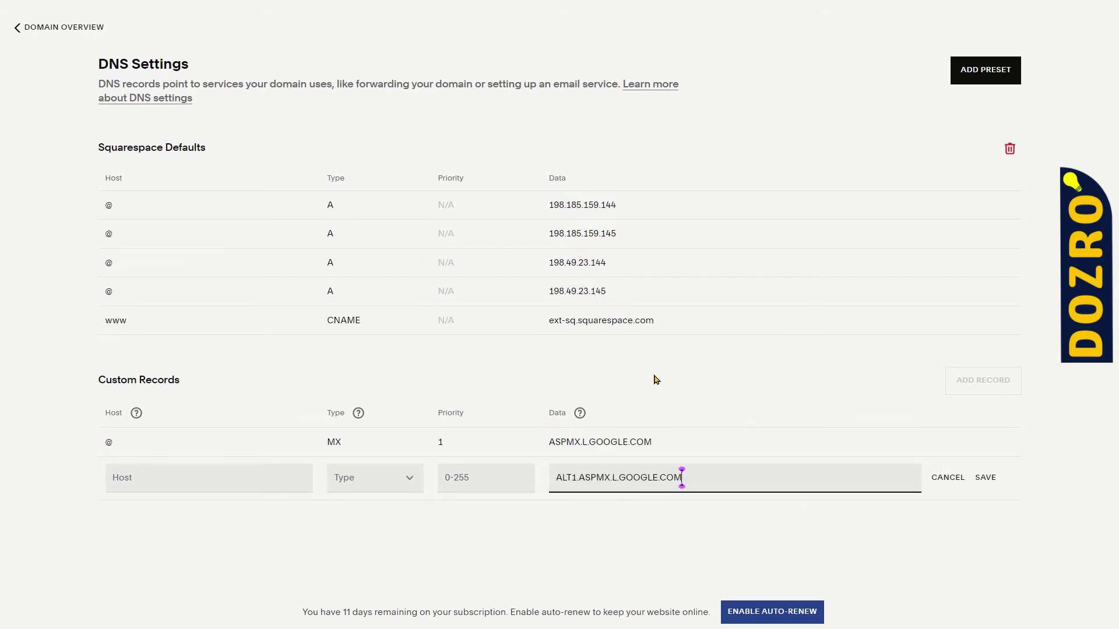
pyautogui.click(201, 477)
pyautogui.click(201, 476)
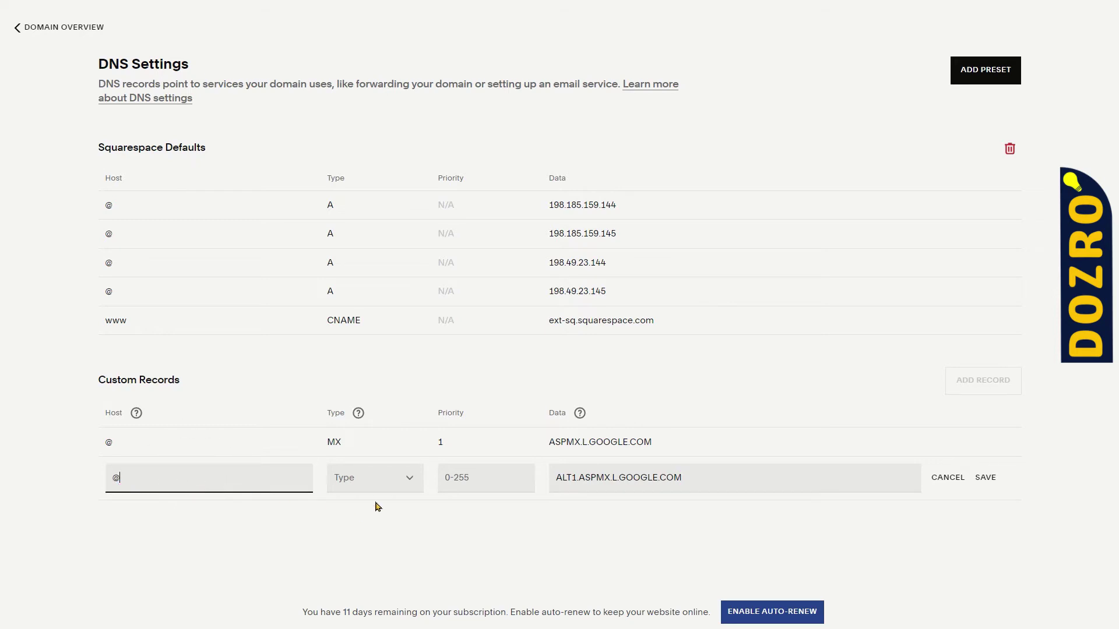
pyautogui.click(411, 484)
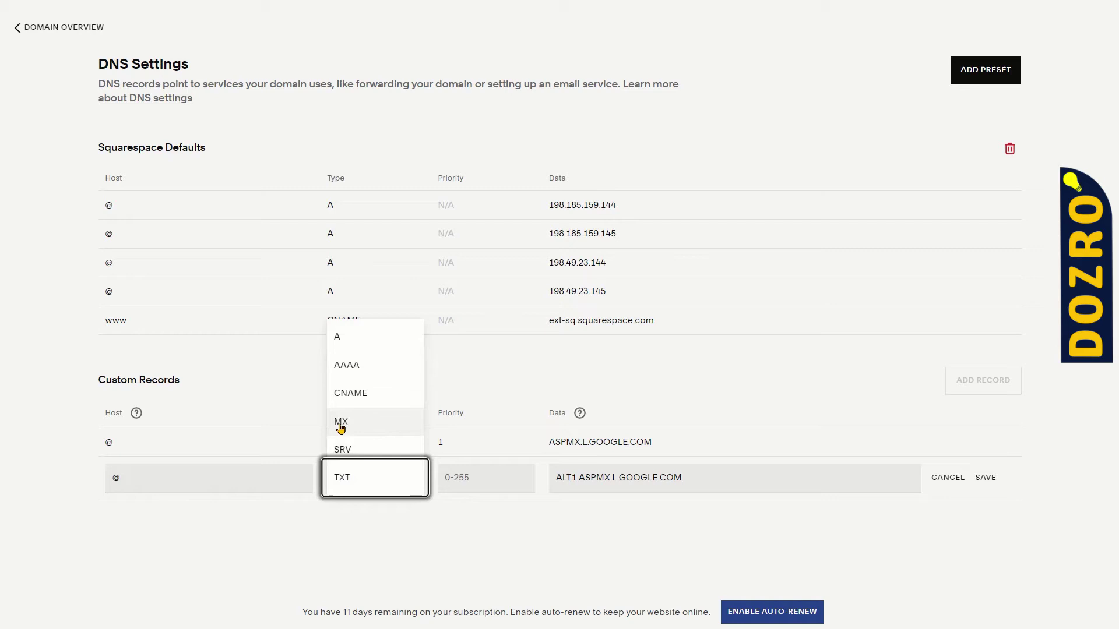
pyautogui.click(342, 421)
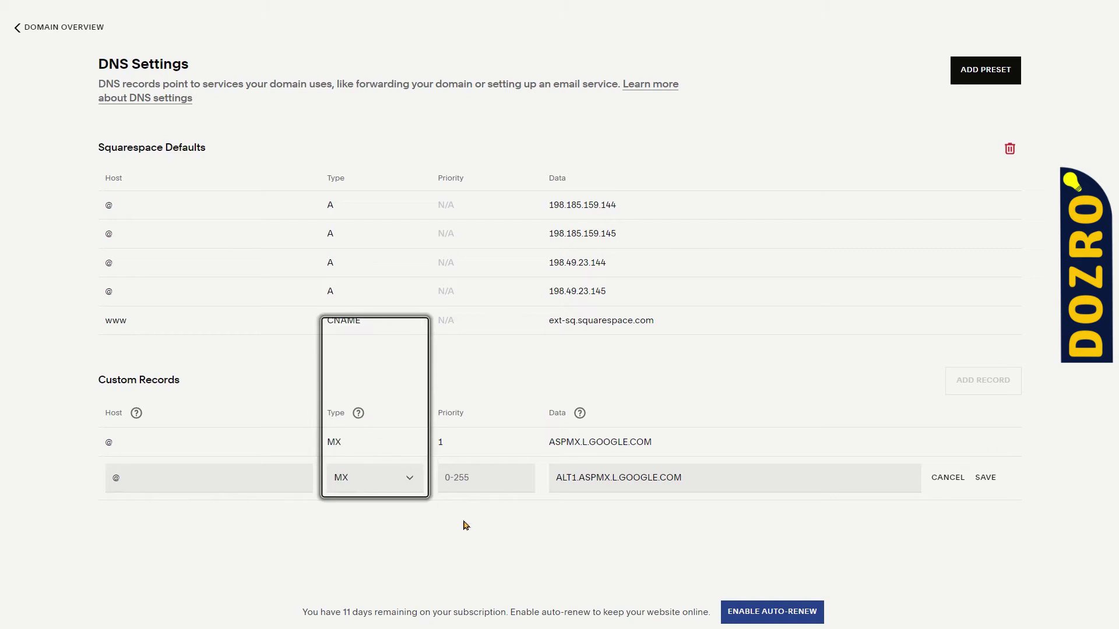
pyautogui.click(525, 475)
pyautogui.click(524, 475)
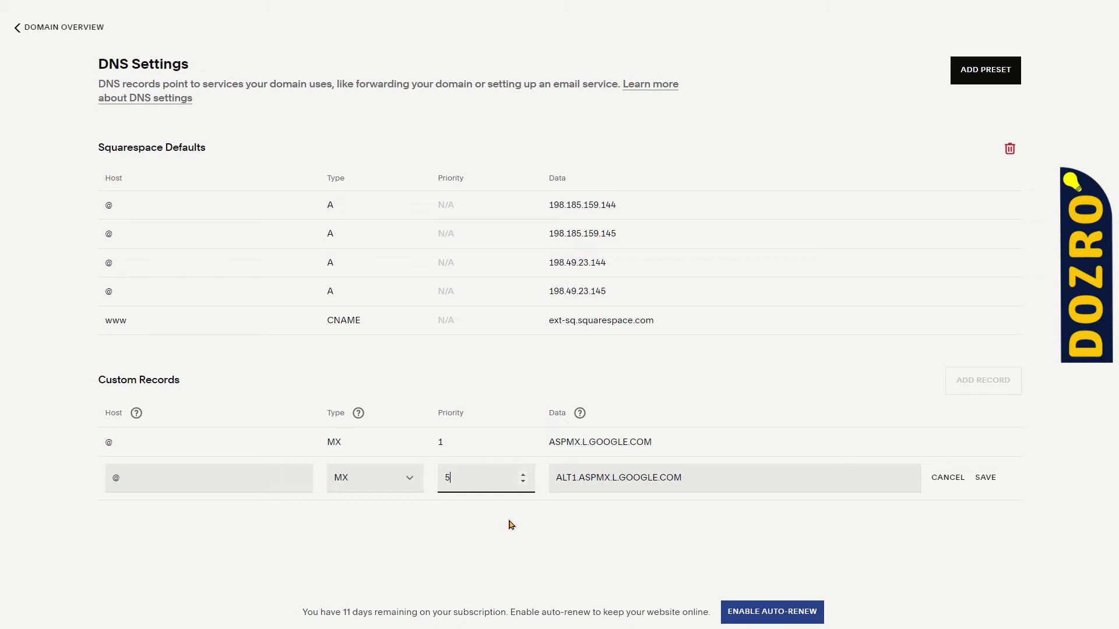
pyautogui.click(986, 481)
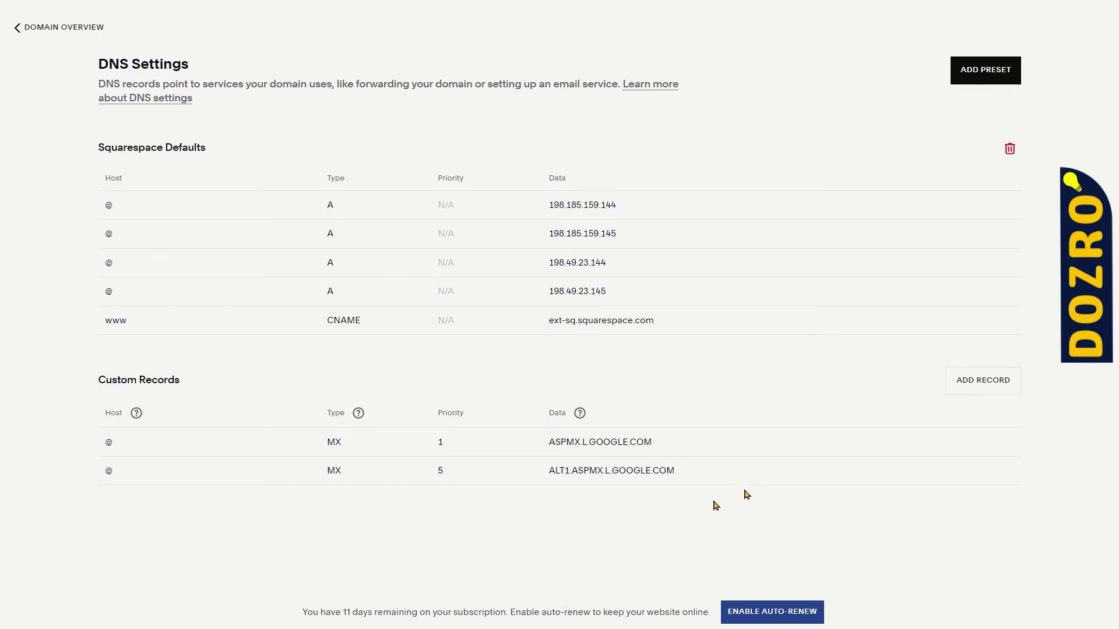
# Add and save an MX record: host @, priority 5, data ALT2.ASPMX.L.GOOGLE.COM
pyautogui.click(972, 388)
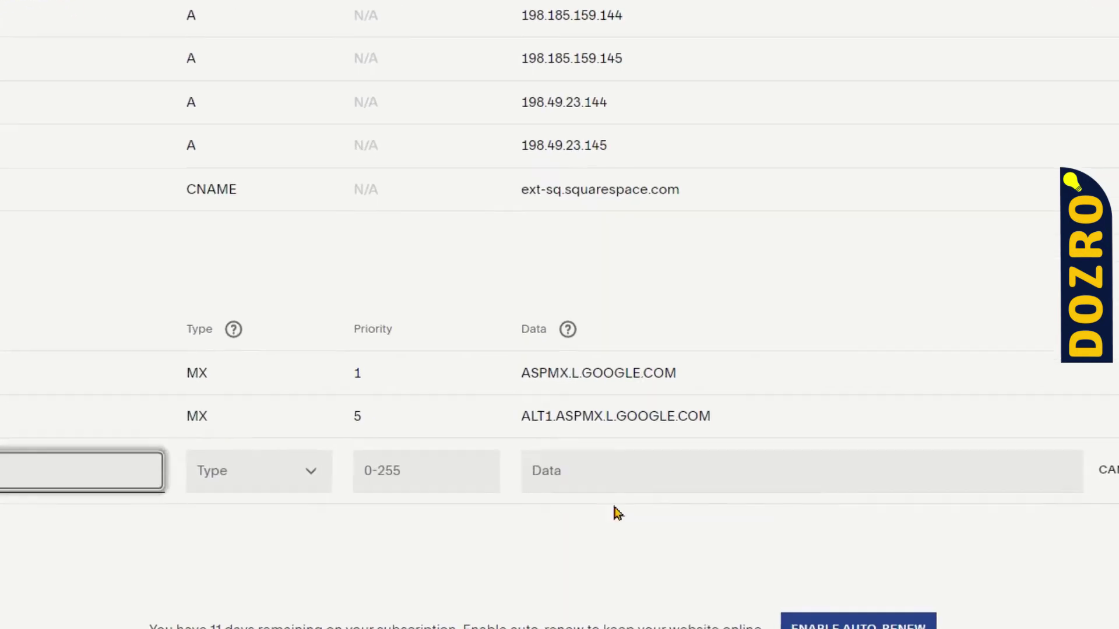
pyautogui.click(638, 473)
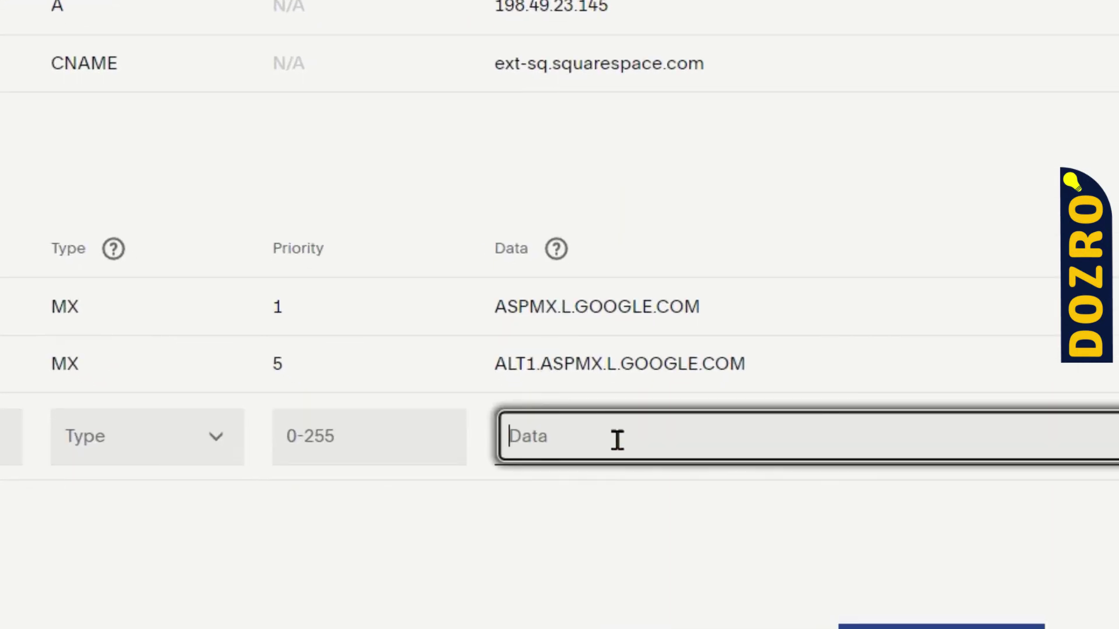
pyautogui.rightClick(617, 440)
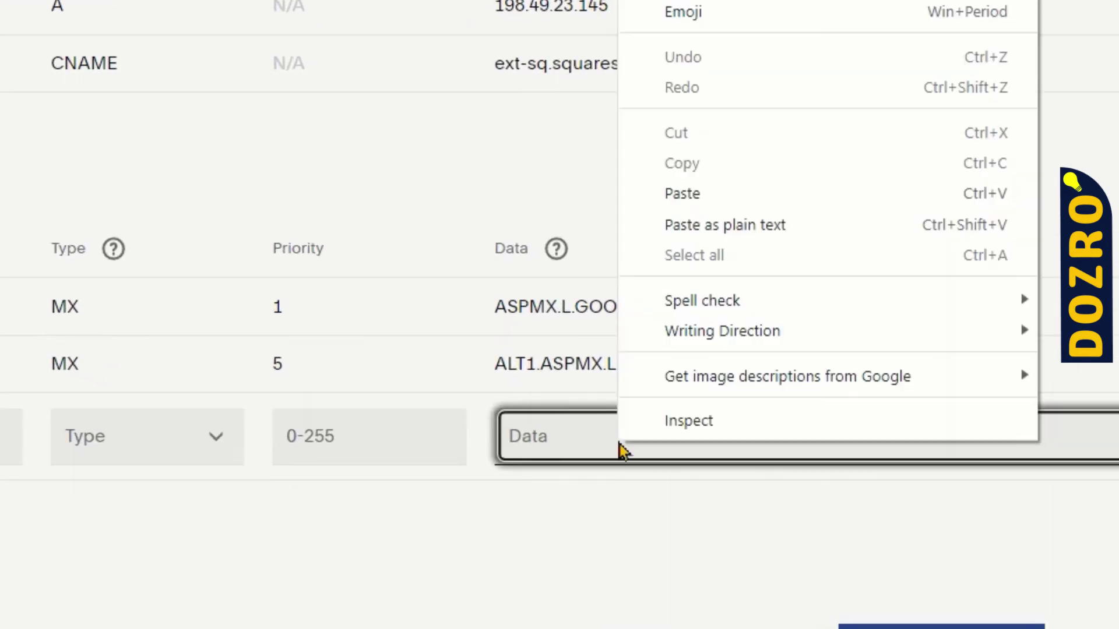
pyautogui.click(739, 233)
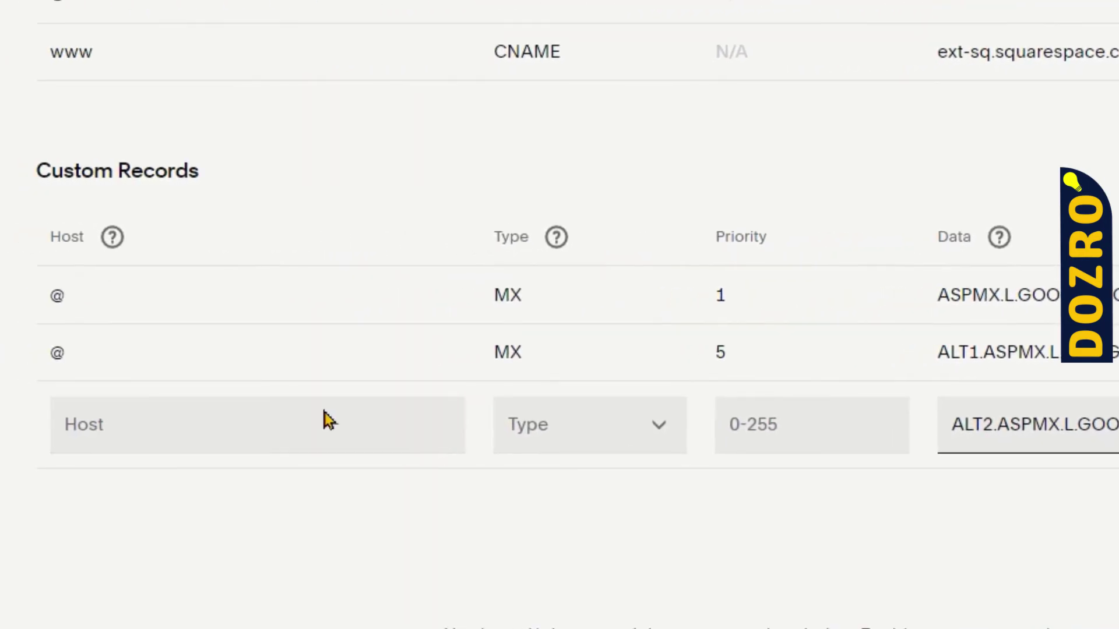
pyautogui.click(254, 435)
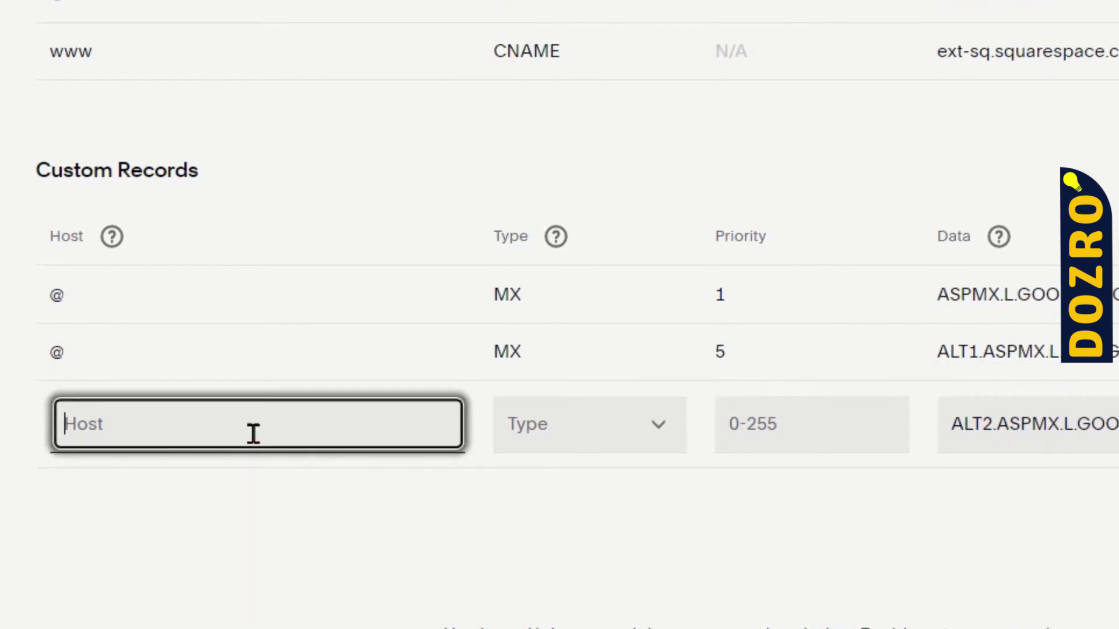
pyautogui.write('@')
pyautogui.click(662, 428)
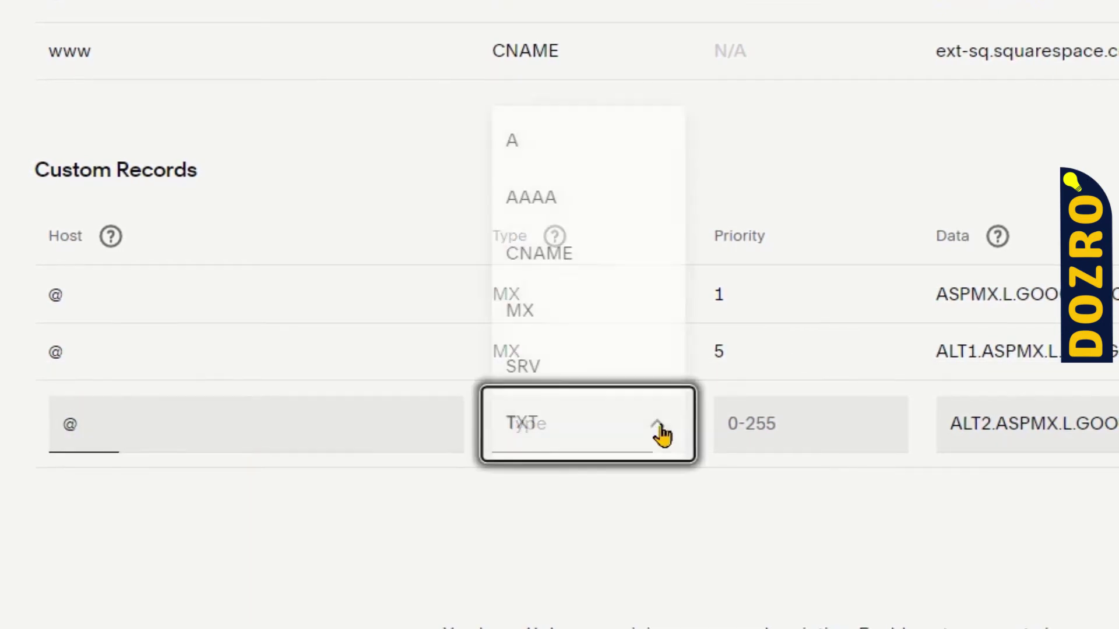
pyautogui.click(530, 319)
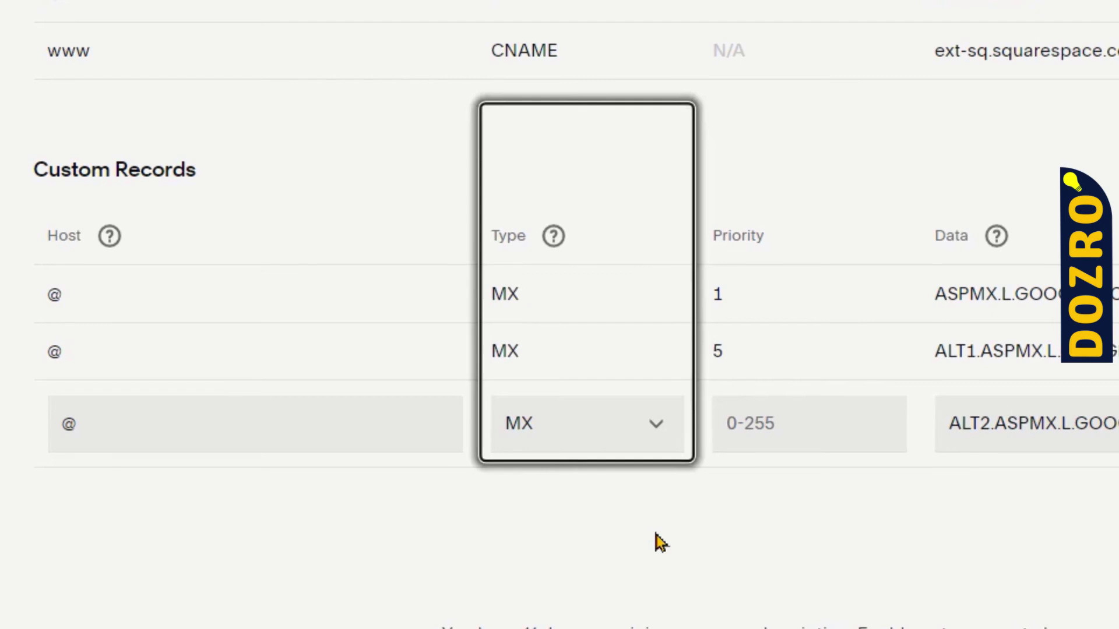
pyautogui.click(882, 419)
pyautogui.click(882, 417)
pyautogui.click(881, 418)
pyautogui.click(881, 418)
pyautogui.click(882, 417)
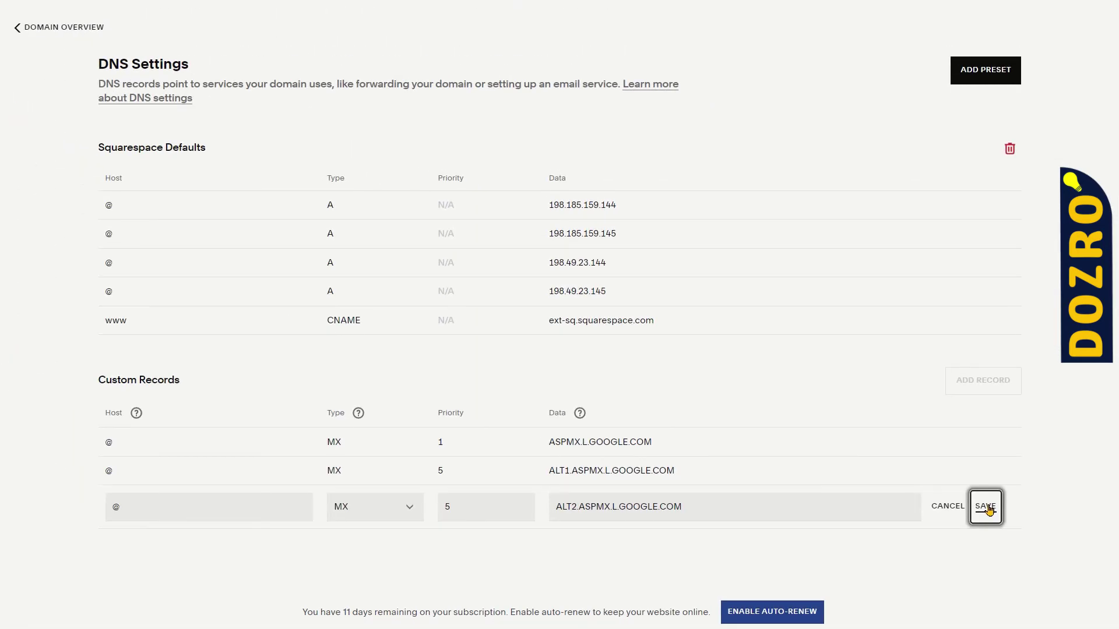
pyautogui.click(985, 507)
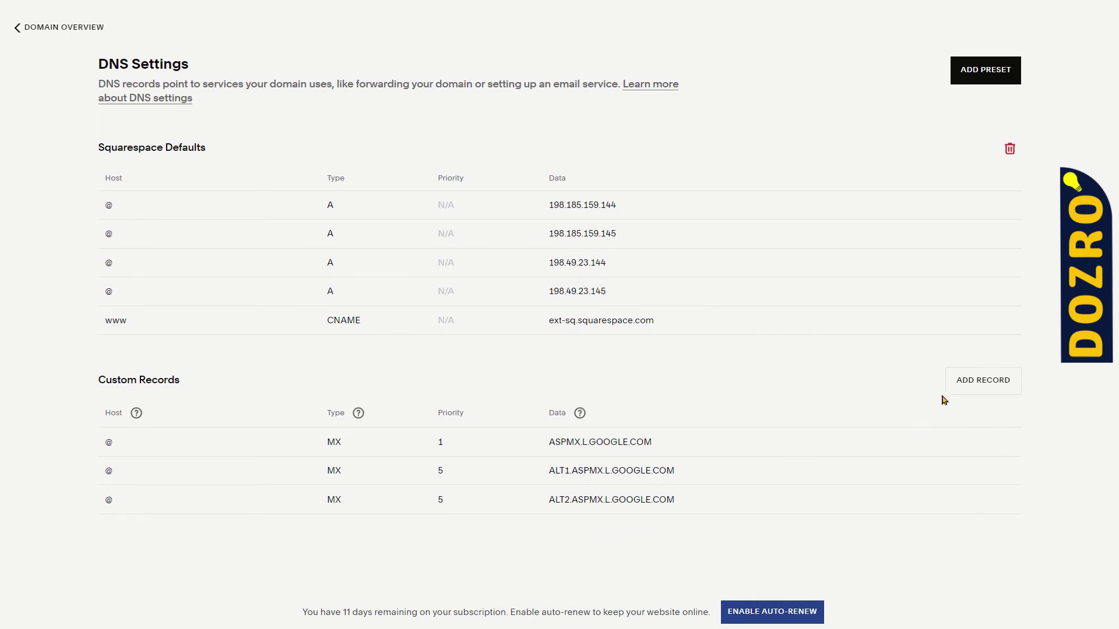
# Copy ALT3.ASPMX.L.GOOGLE.COM from Google's table and paste it into a new record's Data field
pyautogui.click(985, 386)
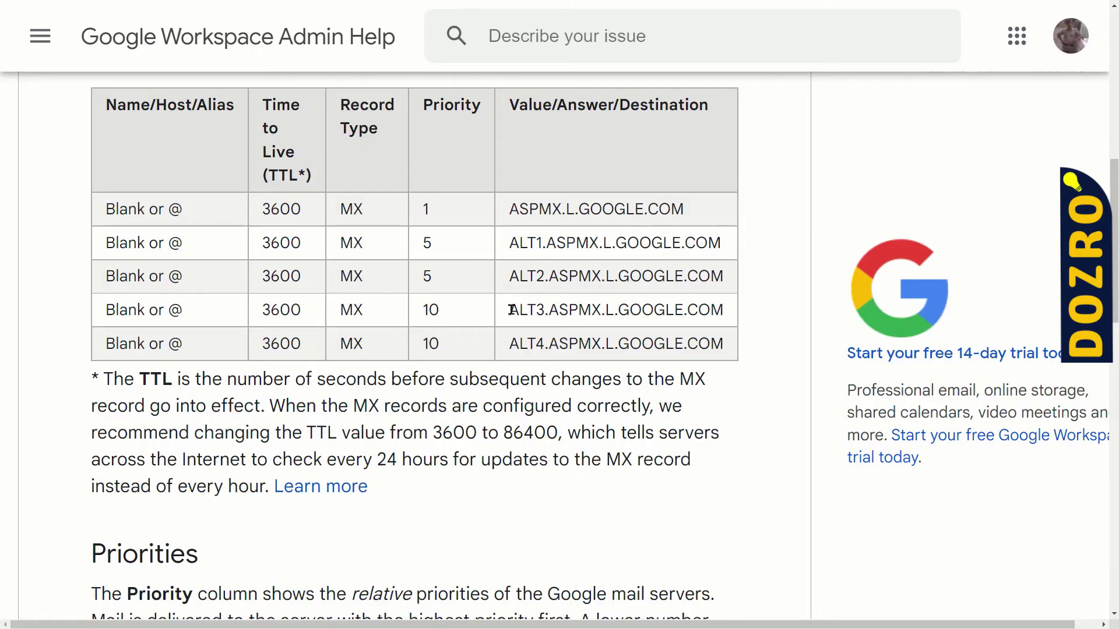
pyautogui.moveTo(512, 310); pyautogui.dragTo(730, 315)
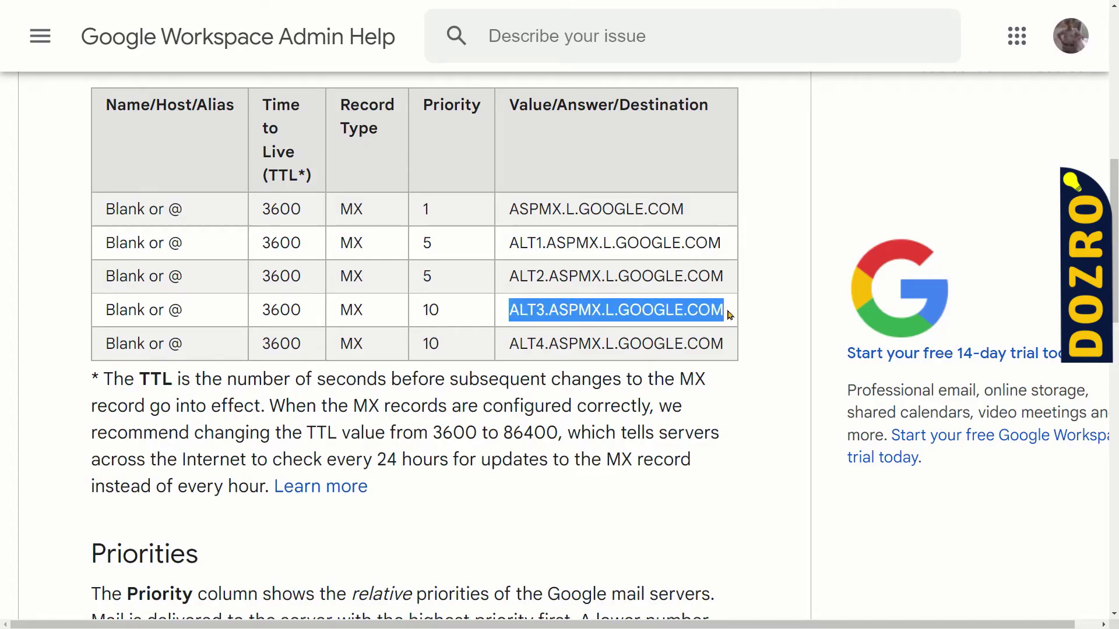
pyautogui.rightClick(629, 309)
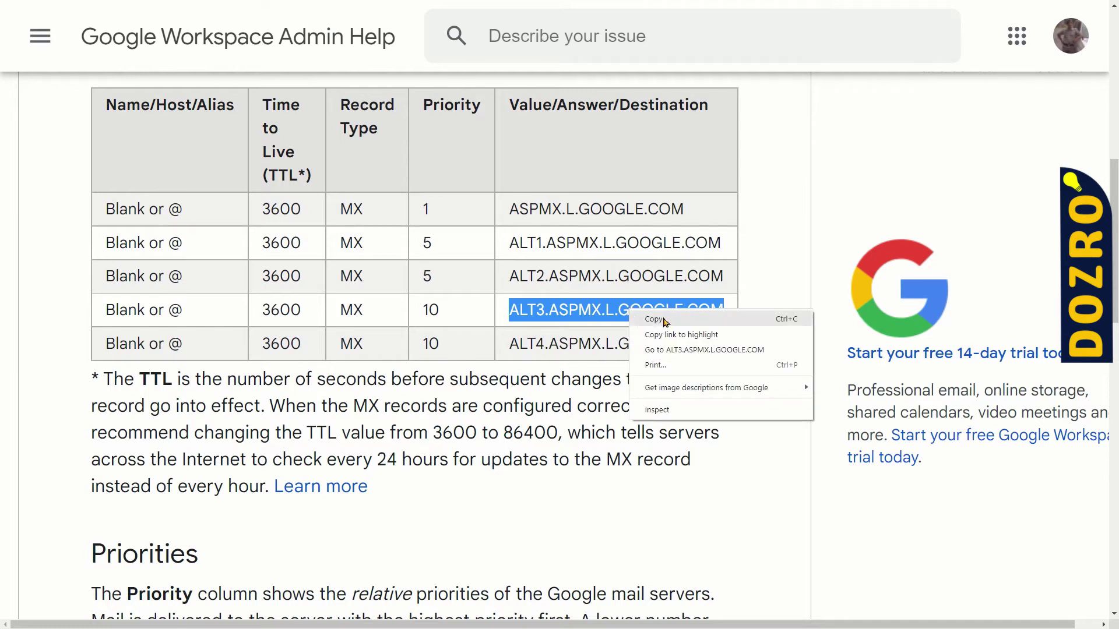
pyautogui.click(655, 320)
pyautogui.hotkey('alt', 'Tab')
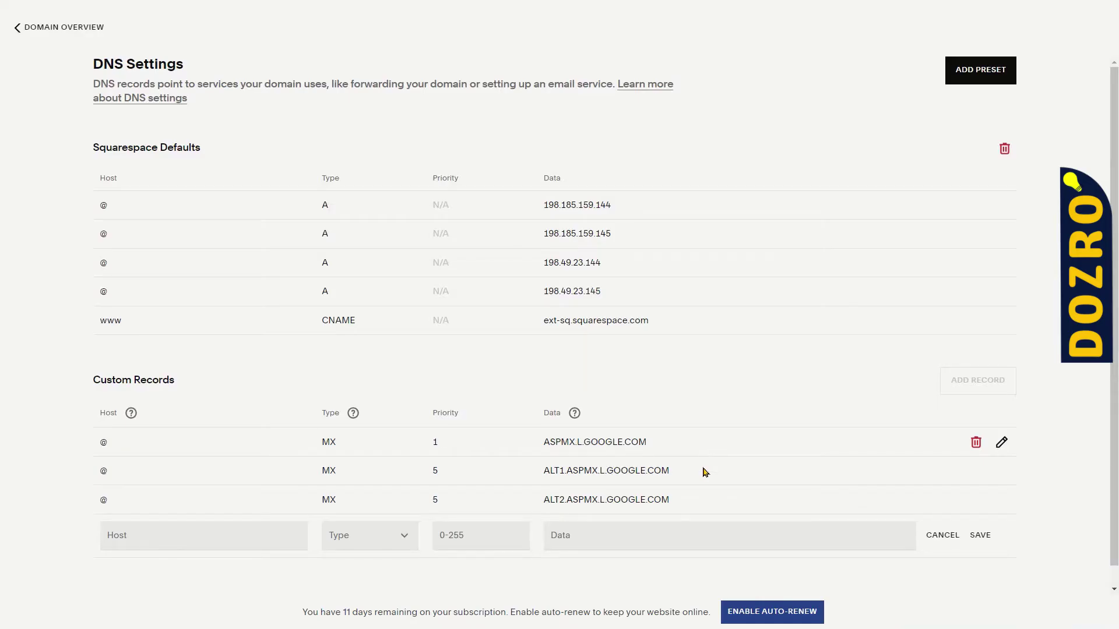
pyautogui.click(562, 535)
pyautogui.rightClick(568, 542)
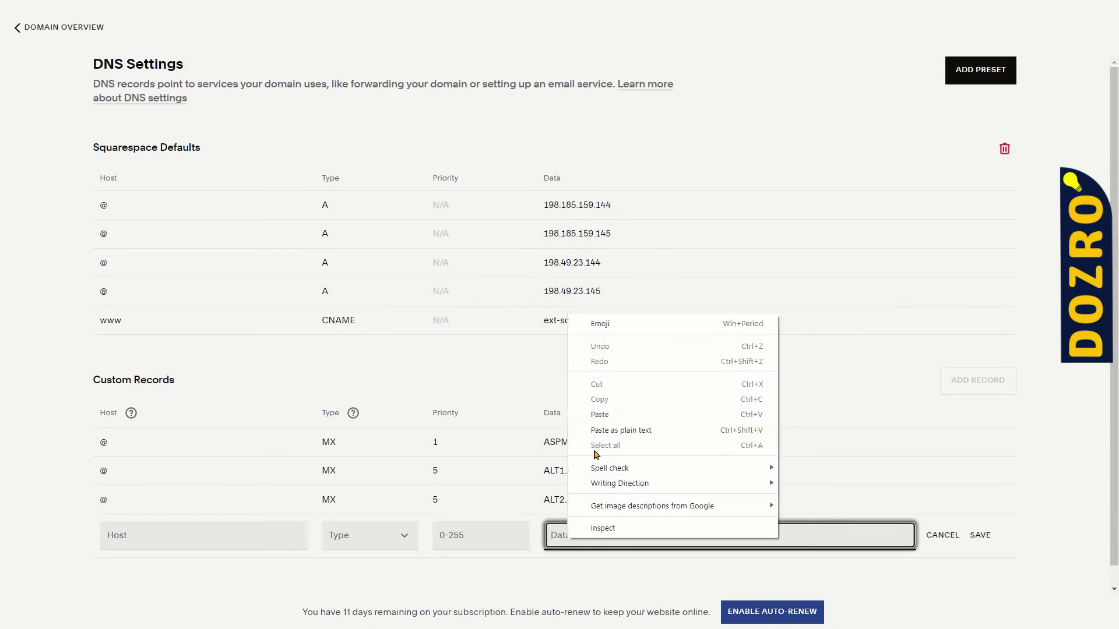
pyautogui.click(637, 430)
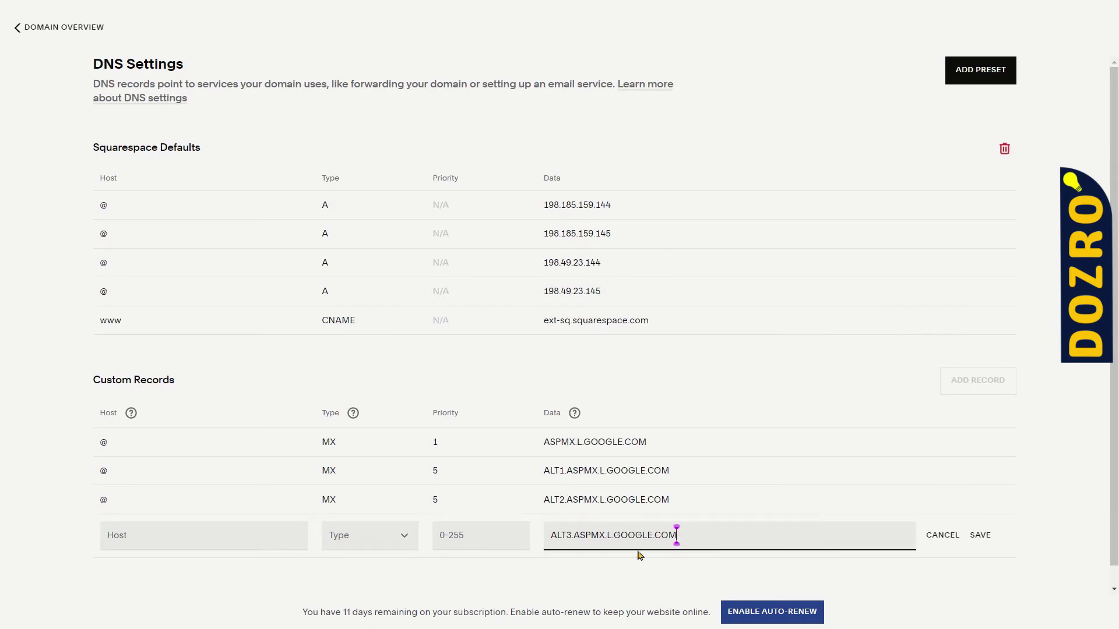
# Set the record's host to @, type MX, priority 10, and save it
pyautogui.click(184, 530)
pyautogui.click(184, 531)
pyautogui.write('@')
pyautogui.click(402, 535)
pyautogui.click(348, 481)
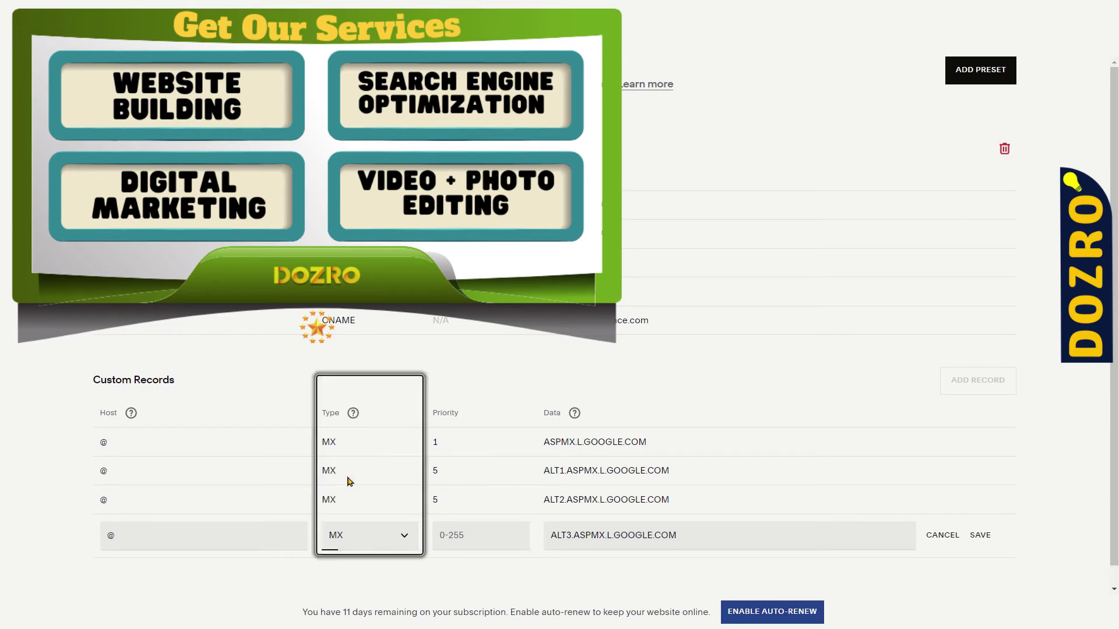
pyautogui.click(519, 533)
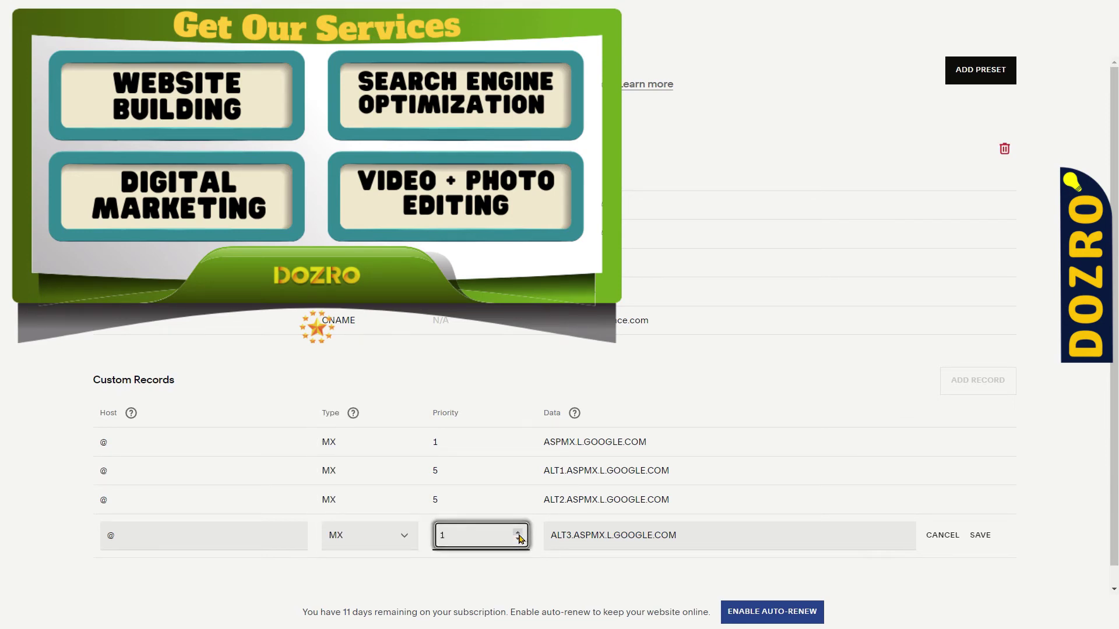
pyautogui.press('BackSpace')
pyautogui.write('6')
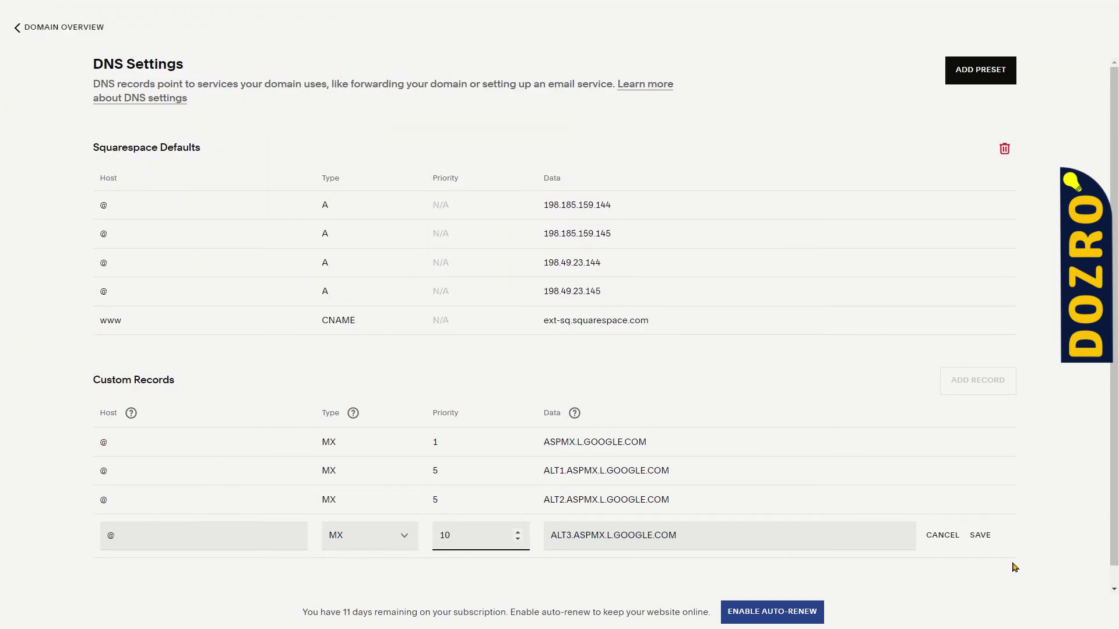
pyautogui.click(987, 537)
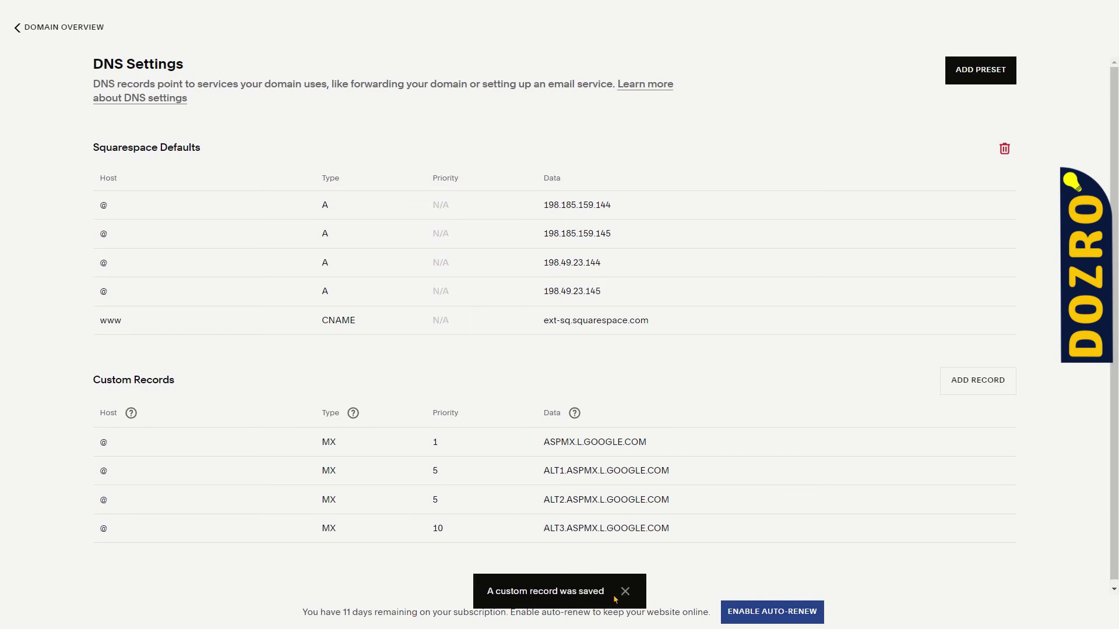
# Copy ALT4.ASPMX.L.GOOGLE.COM from Google's table and paste it into a new record's Data field
pyautogui.scroll(-1, 901, 449)
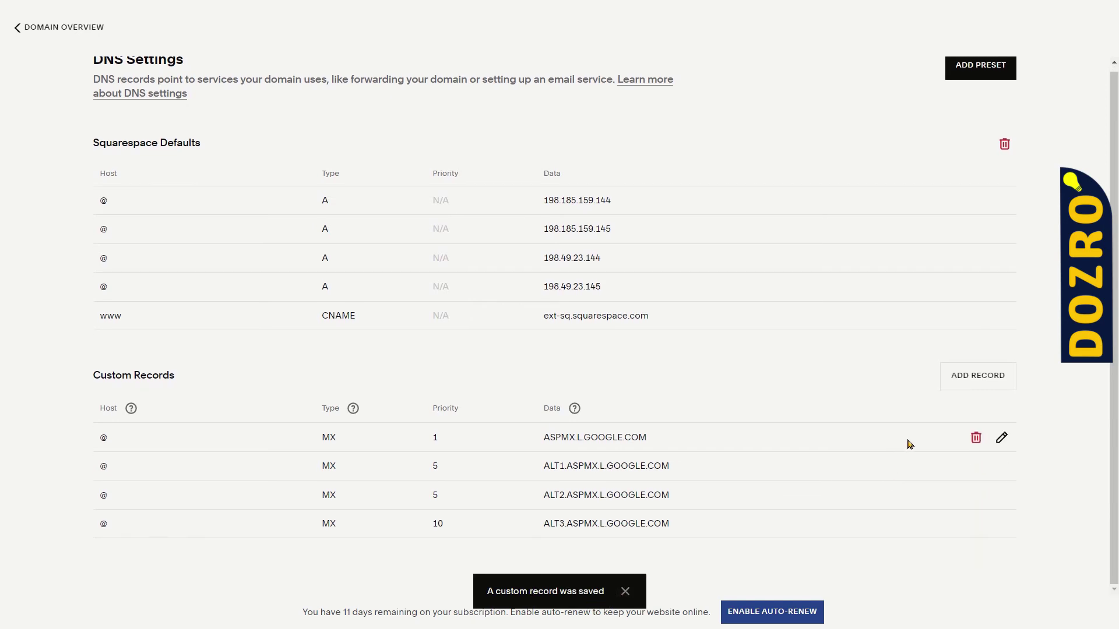
pyautogui.click(971, 383)
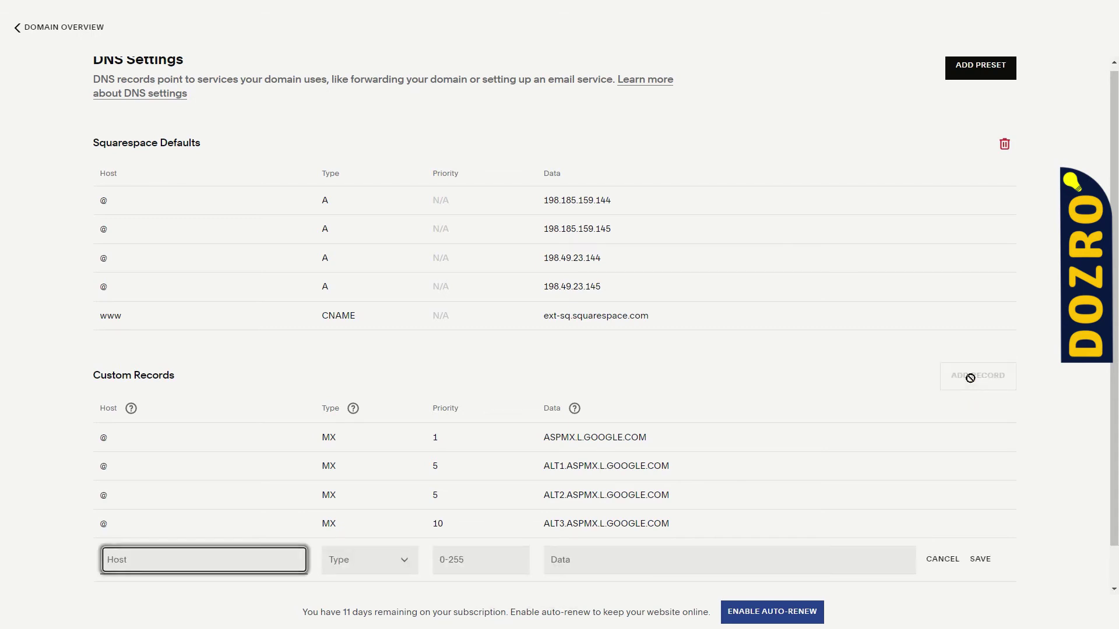
pyautogui.hotkey('alt', 'Tab')
pyautogui.moveTo(512, 347); pyautogui.dragTo(731, 344)
pyautogui.rightClick(620, 341)
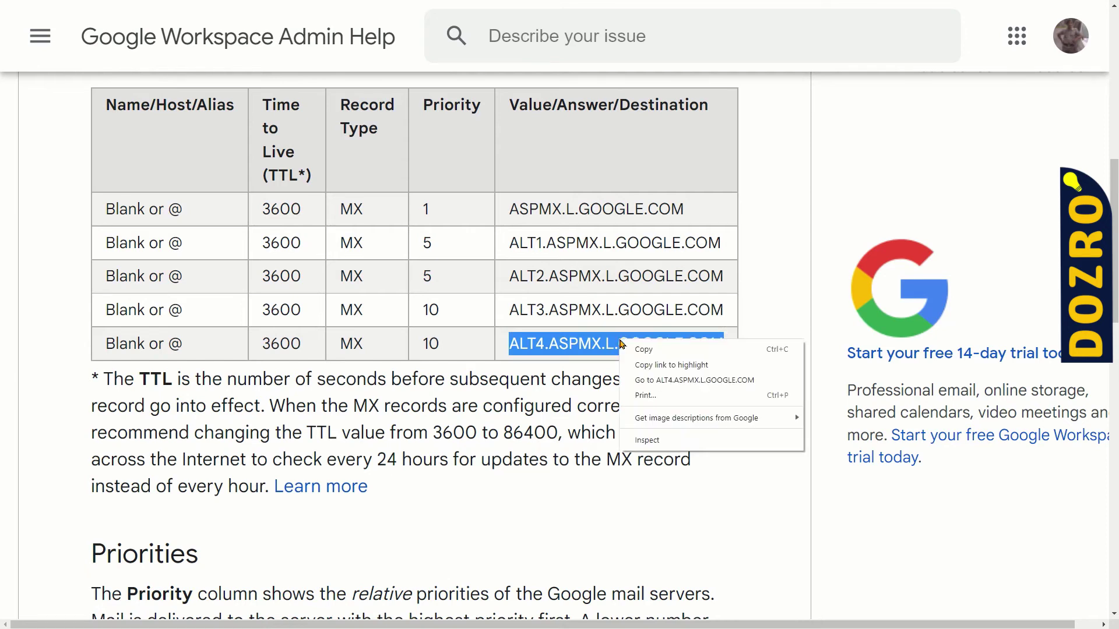
pyautogui.click(657, 351)
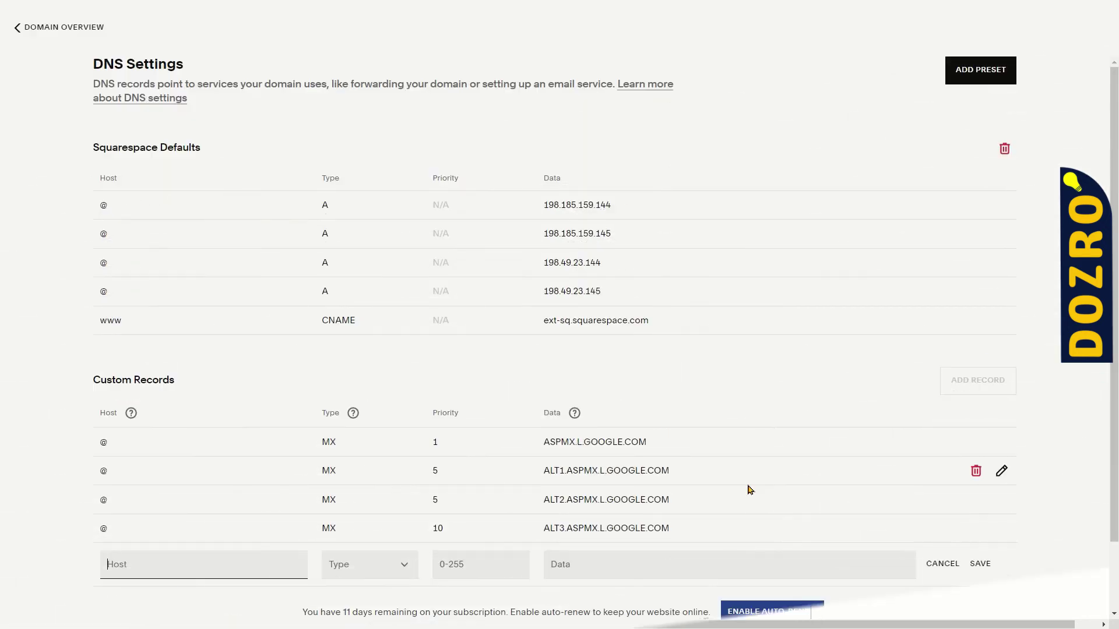
pyautogui.scroll(-1, 746, 487)
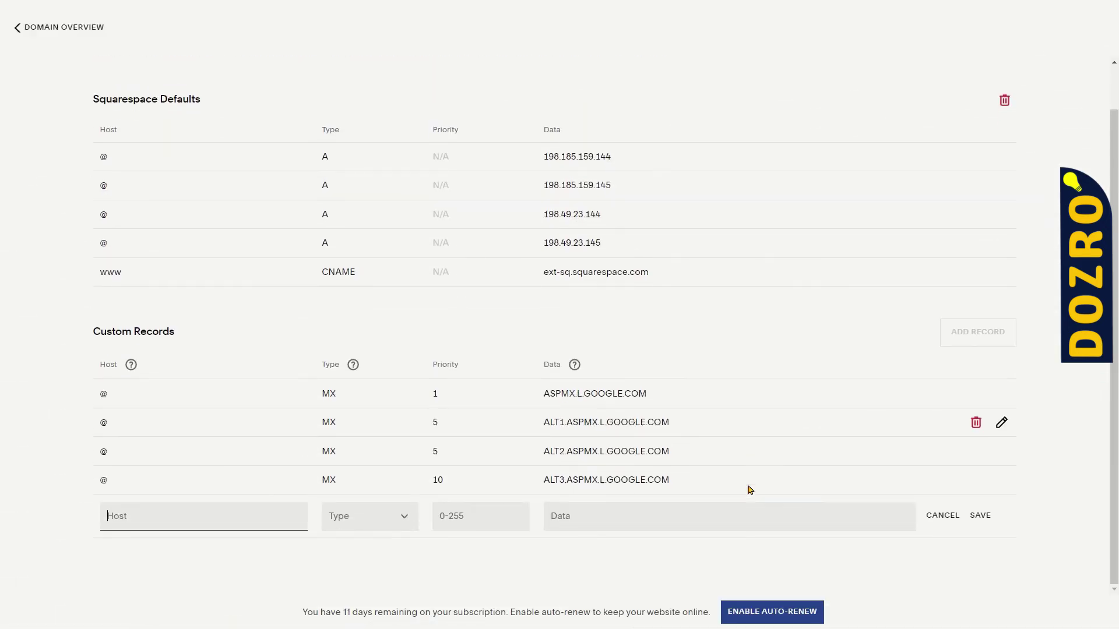
pyautogui.click(582, 517)
pyautogui.rightClick(585, 518)
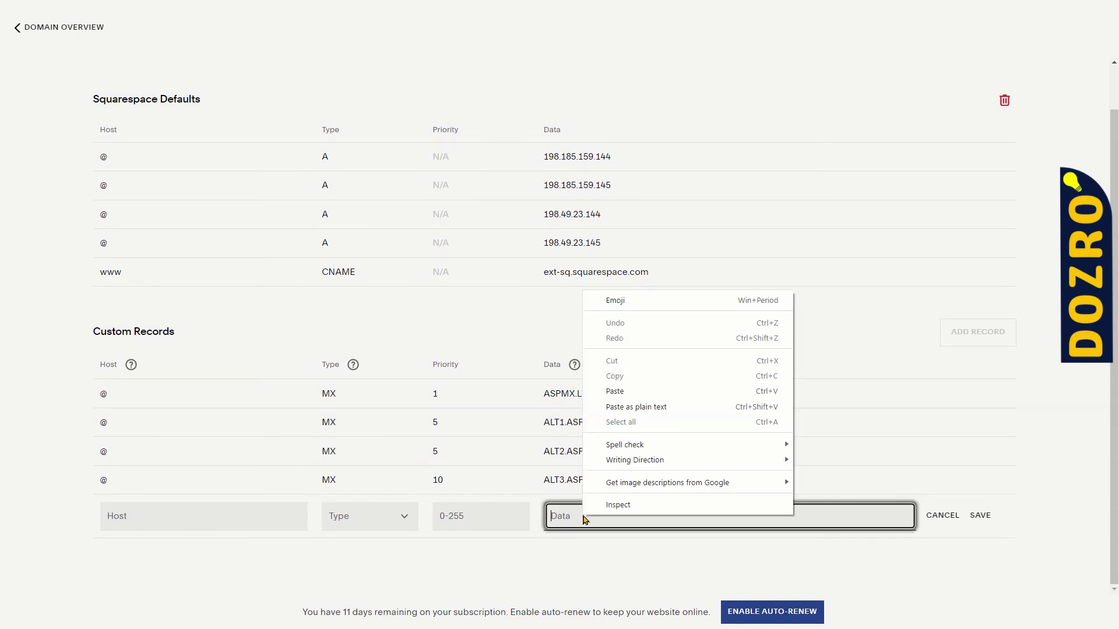
pyautogui.click(639, 407)
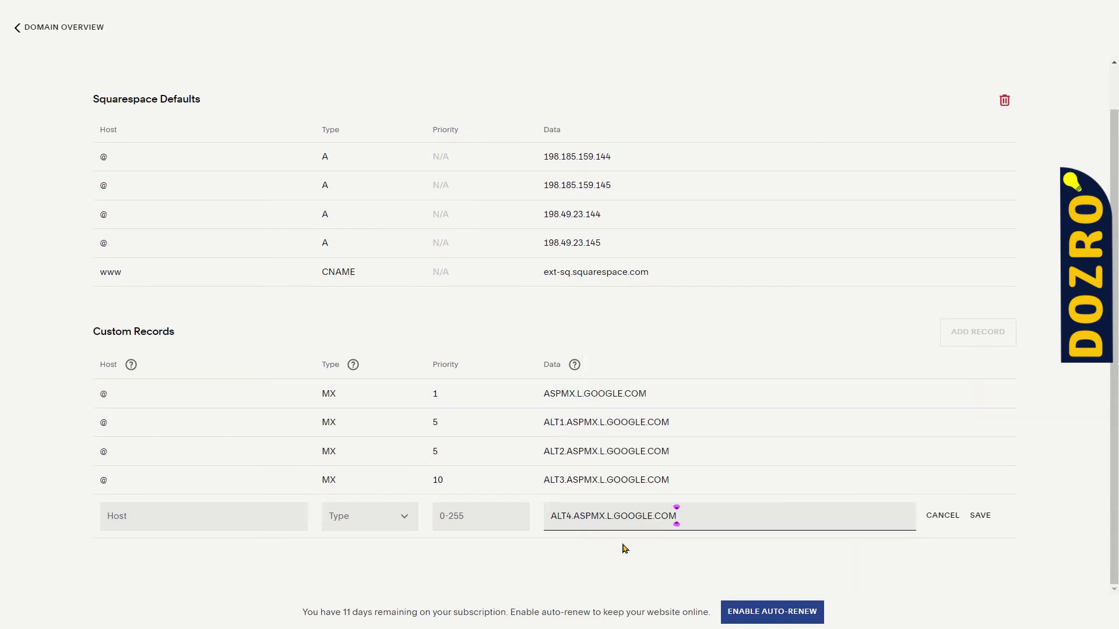
# Set the new record's host to @, type MX, and priority 9
pyautogui.click(212, 515)
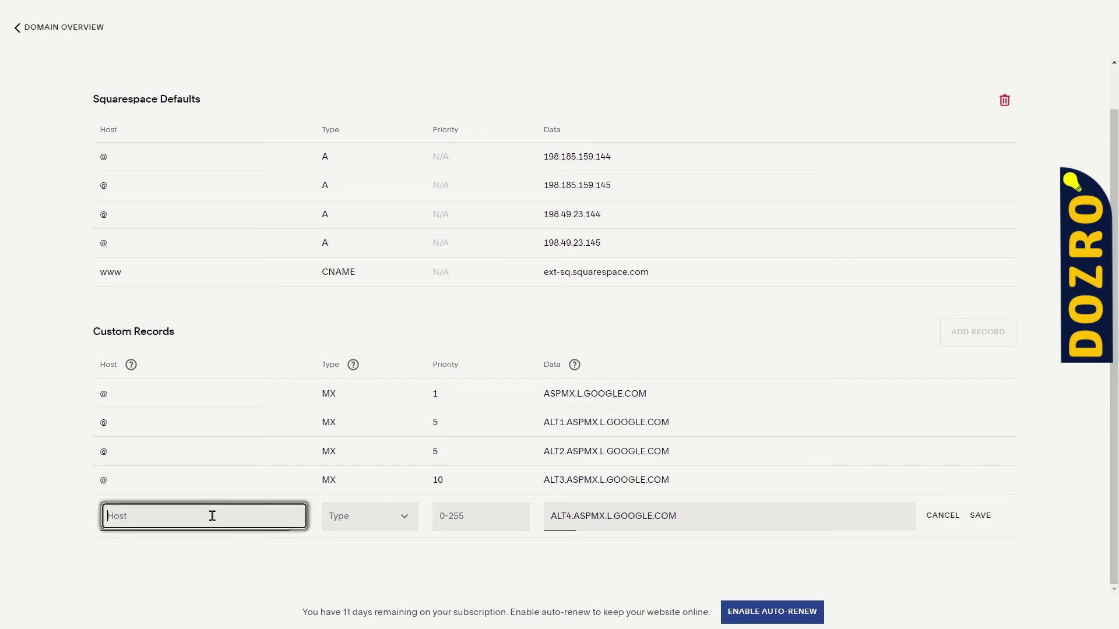
pyautogui.write('@')
pyautogui.click(403, 519)
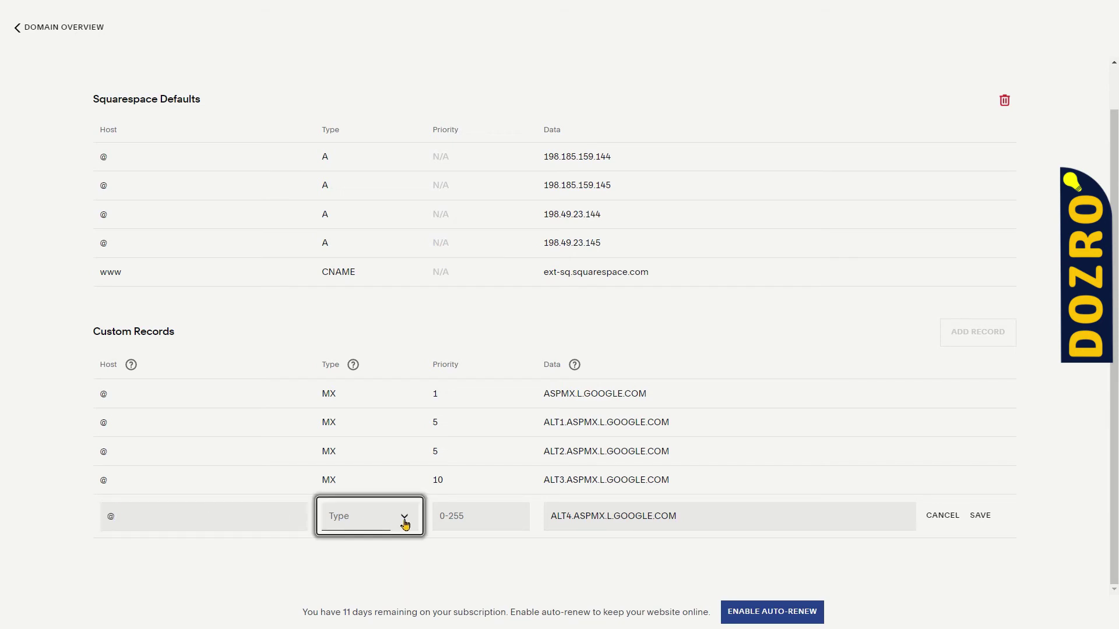
pyautogui.click(337, 461)
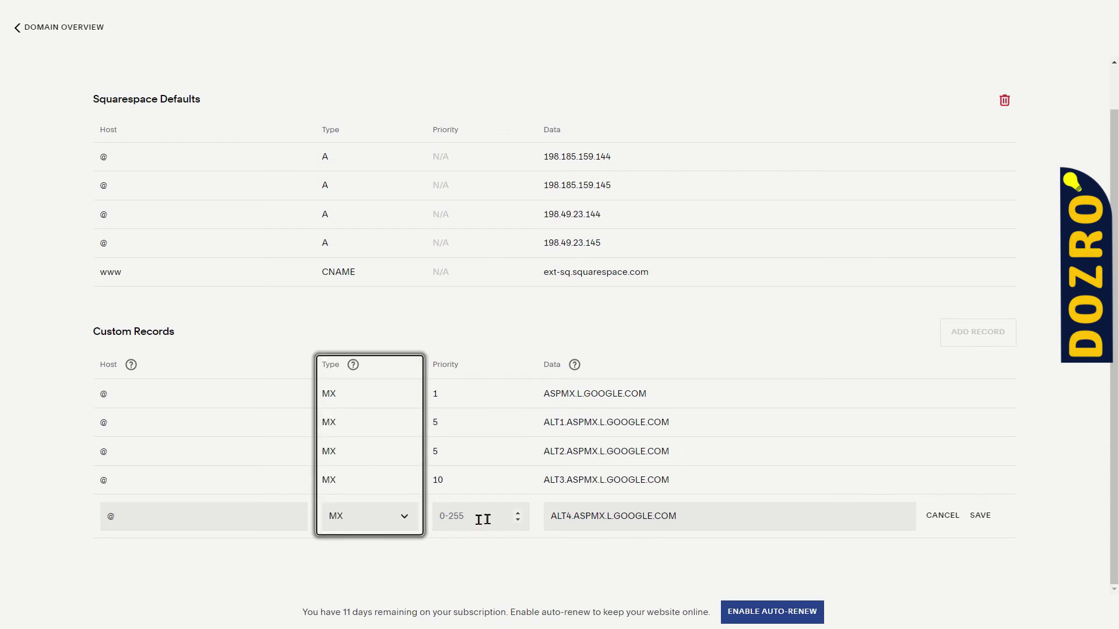
pyautogui.click(519, 514)
pyautogui.click(518, 513)
pyautogui.click(518, 513)
pyautogui.click(518, 513)
pyautogui.click(518, 513)
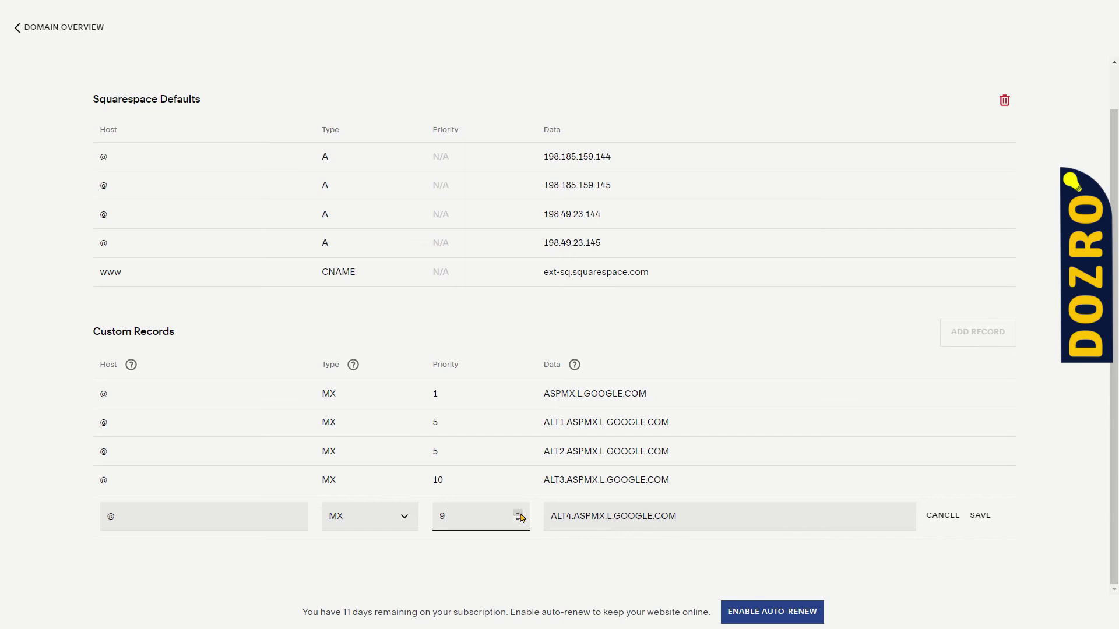
pyautogui.click(505, 563)
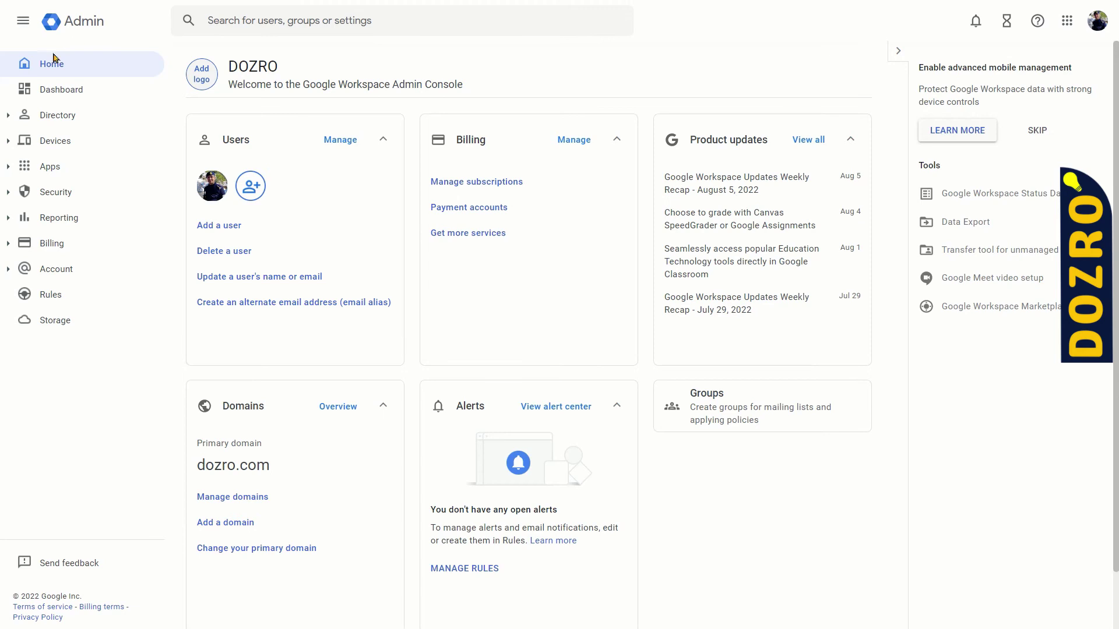
# Open Gmail's settings under Apps in the Google Admin console and scroll its sections
pyautogui.click(21, 167)
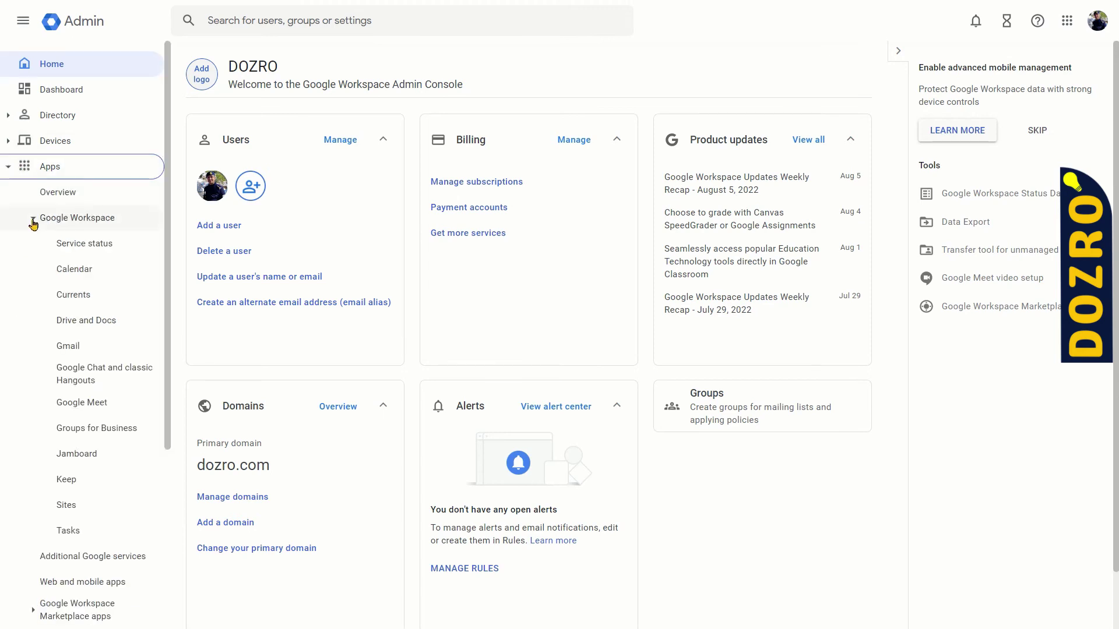
pyautogui.click(68, 348)
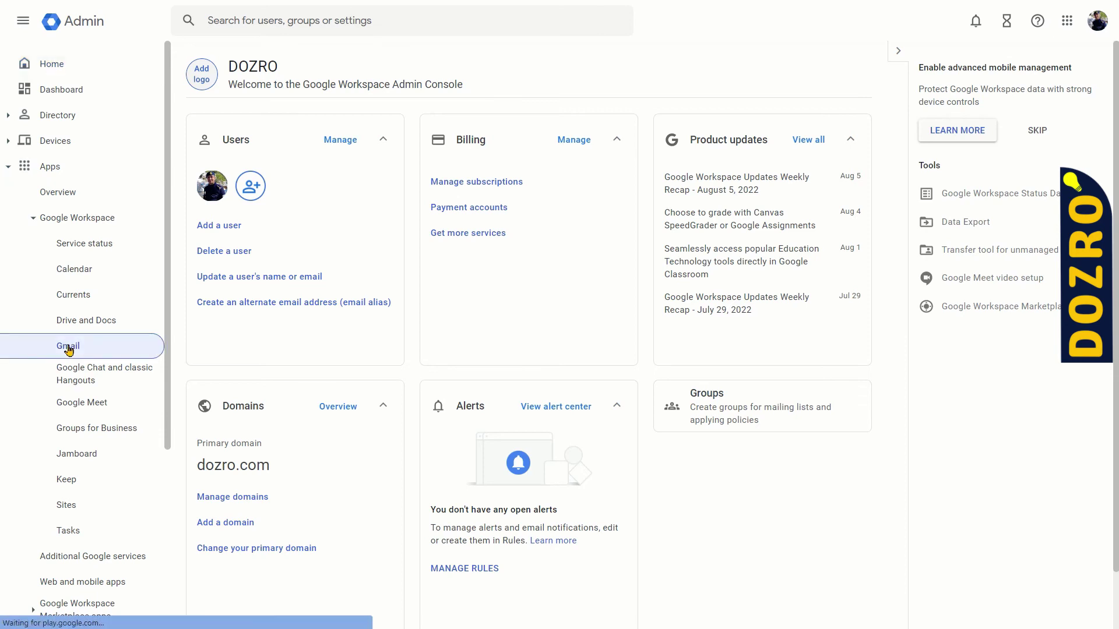
pyautogui.scroll(-8, 499, 246)
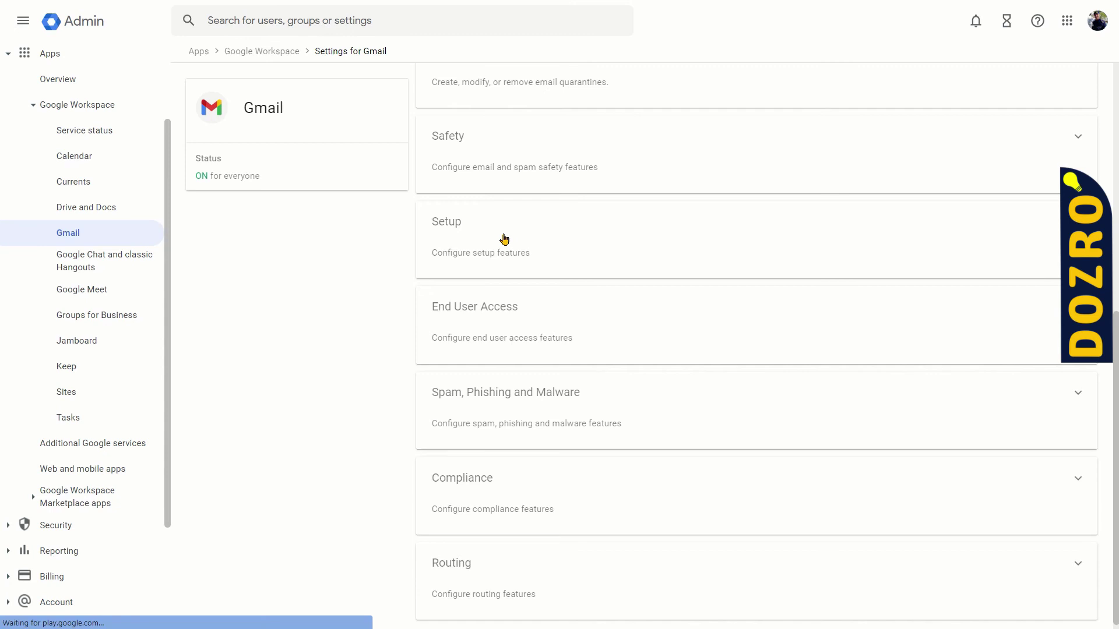
# Open Gmail Setup and select the five MX records listed for dozro.com
pyautogui.click(504, 239)
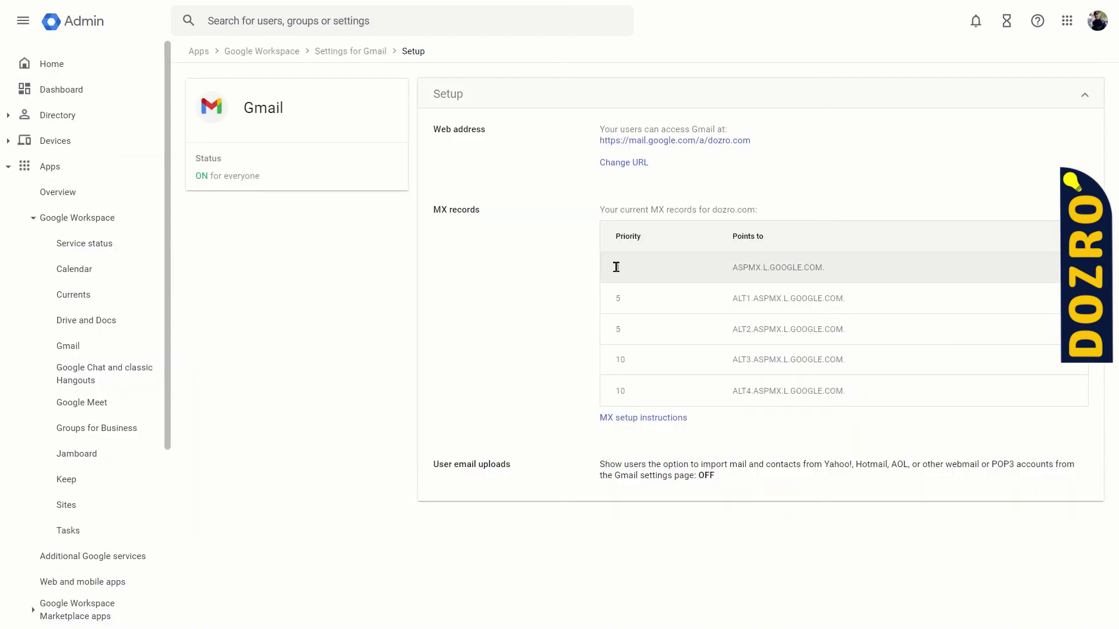
pyautogui.moveTo(722, 272); pyautogui.dragTo(880, 402)
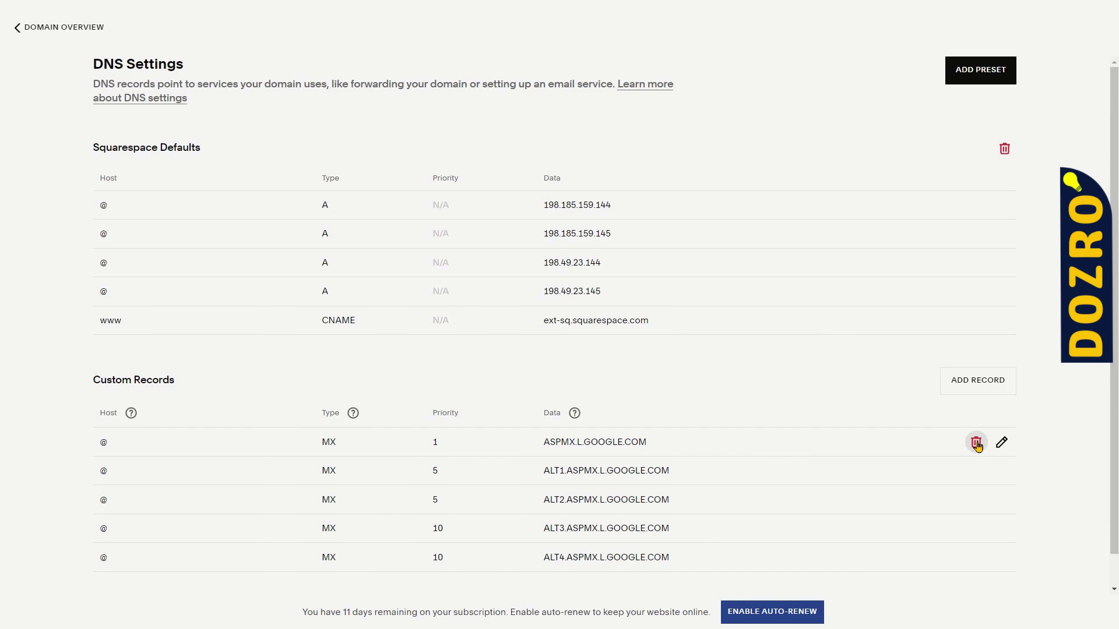
# Delete the ASPMX.L.GOOGLE.COM and ALT2 MX records, then begin deleting the ALT3 record
pyautogui.click(977, 442)
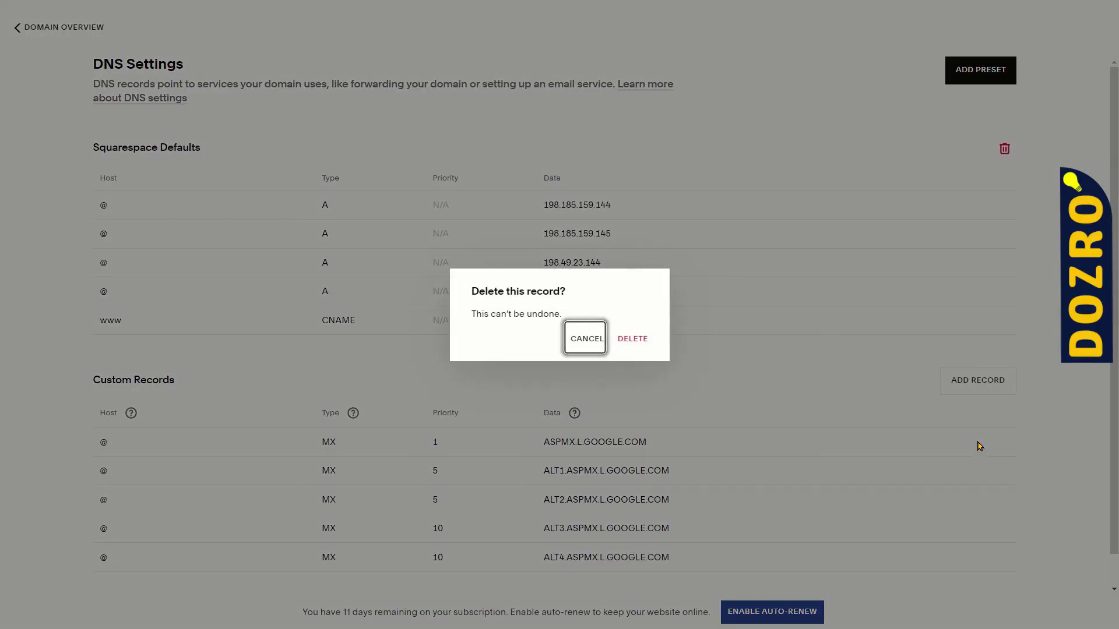
pyautogui.click(632, 338)
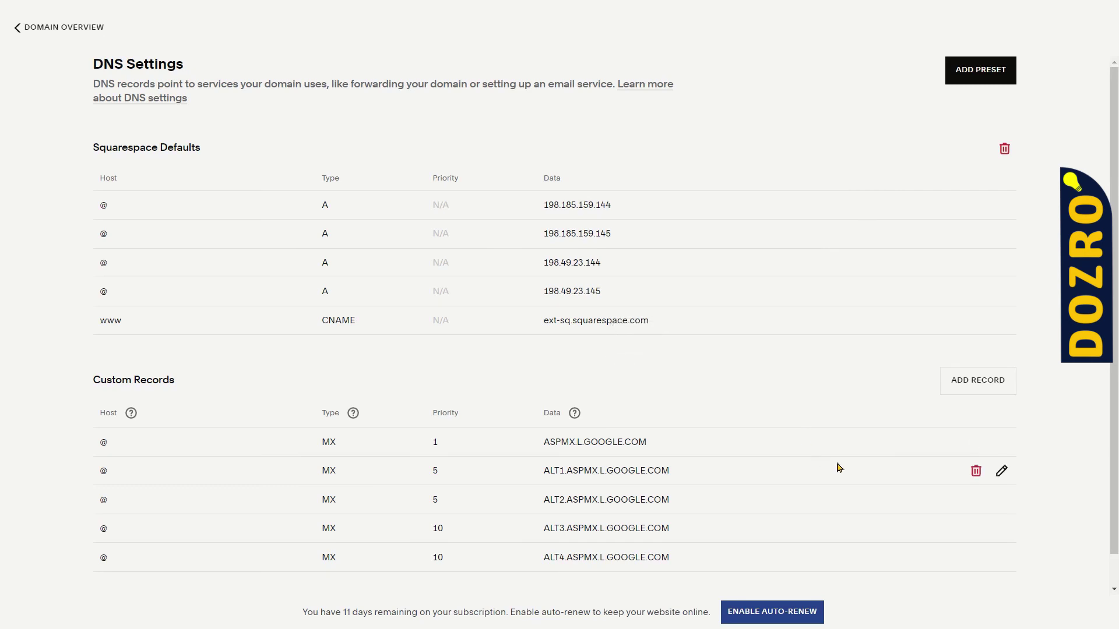
pyautogui.click(976, 470)
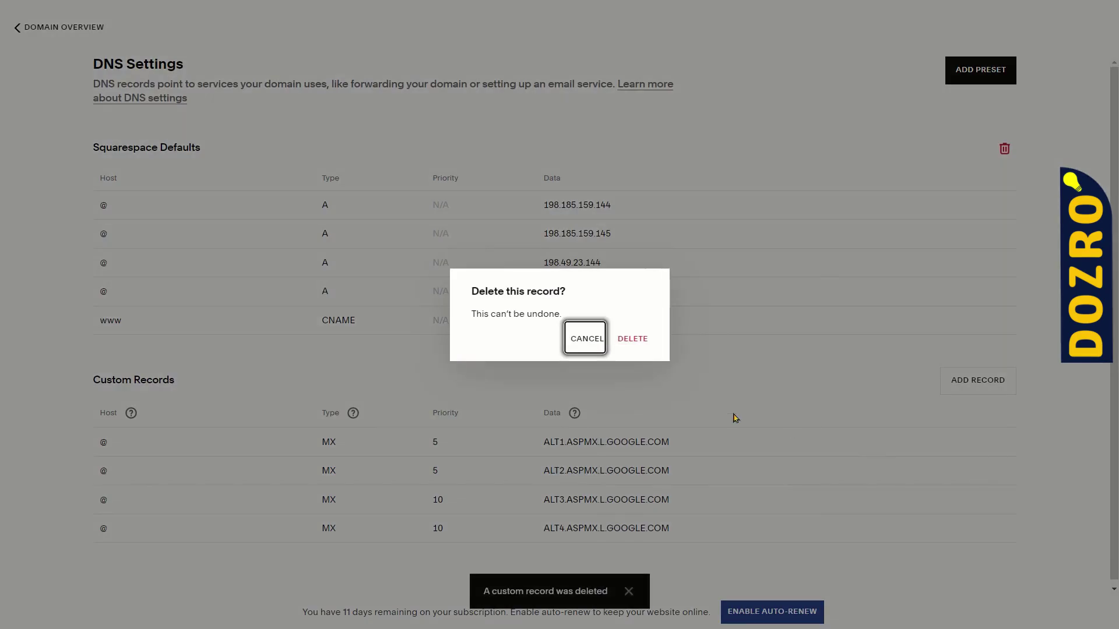
pyautogui.click(634, 342)
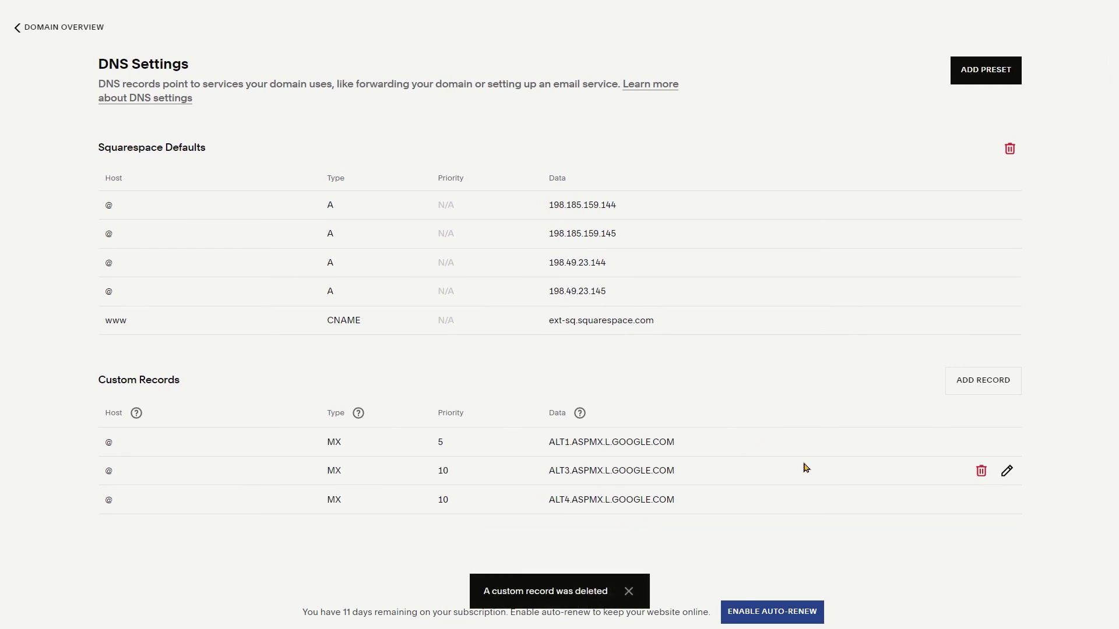
pyautogui.click(981, 472)
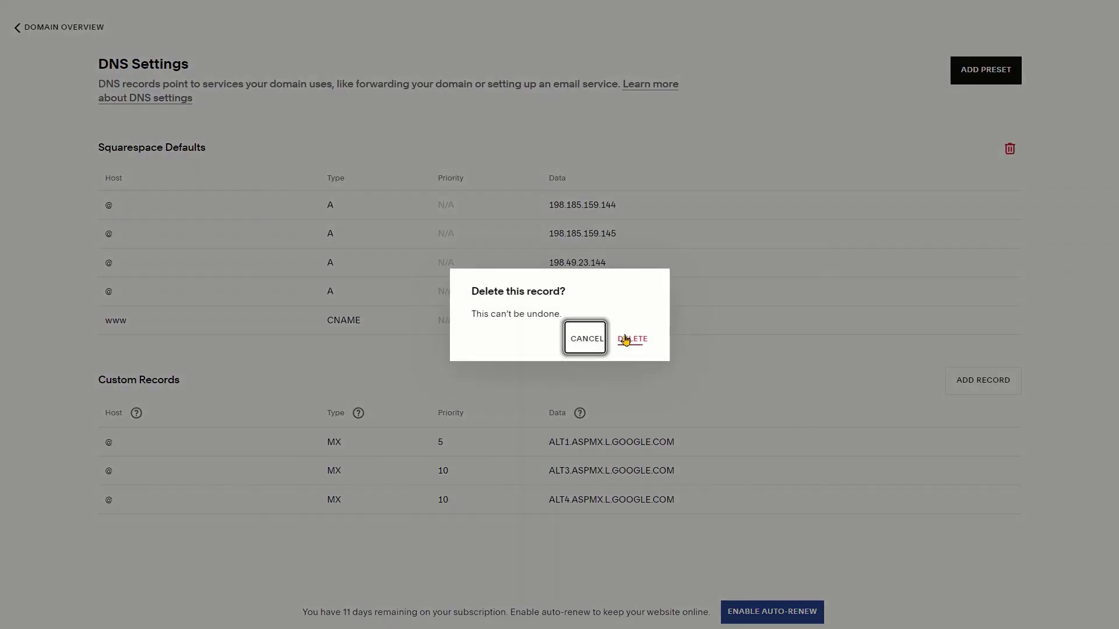